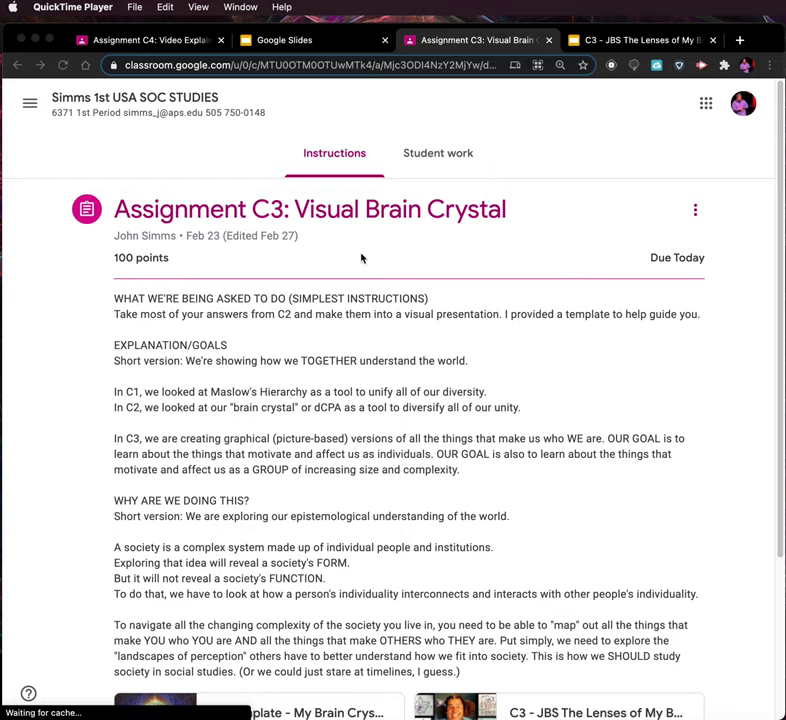
# - Review the C4 video assignment, highlighting its C1–C4 goal lines
pyautogui.click(170, 46)
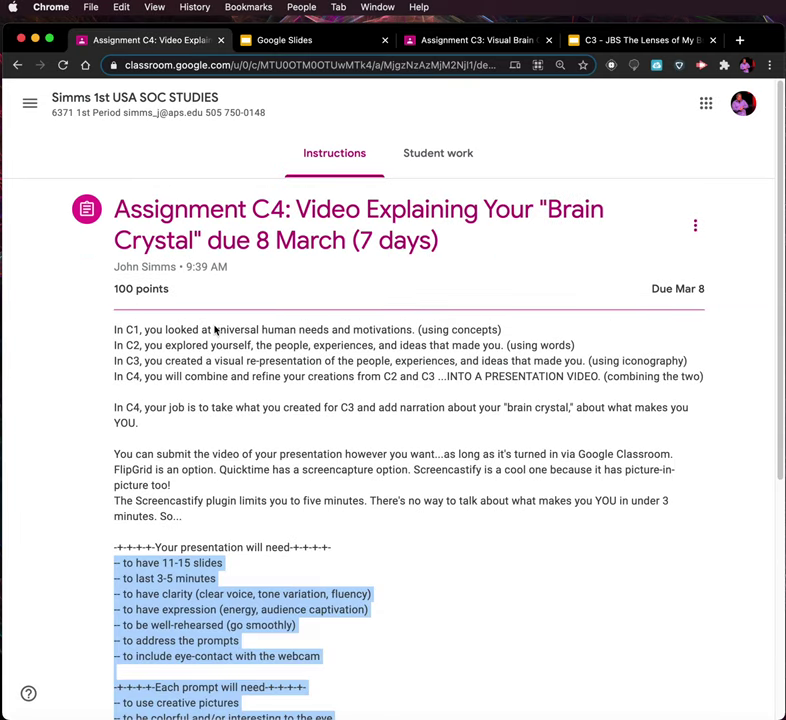
pyautogui.moveTo(115, 361); pyautogui.dragTo(508, 364)
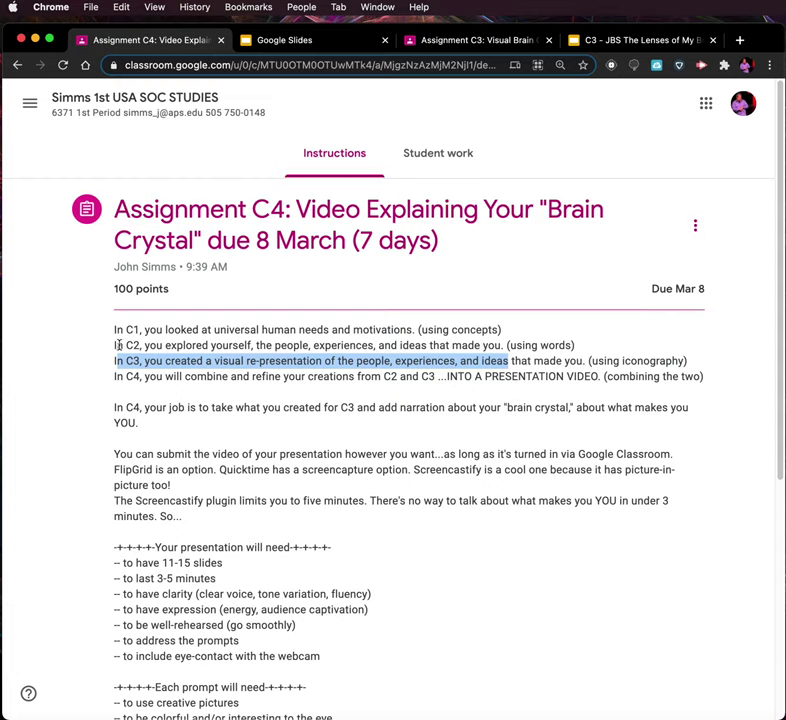
pyautogui.moveTo(117, 346); pyautogui.dragTo(268, 346)
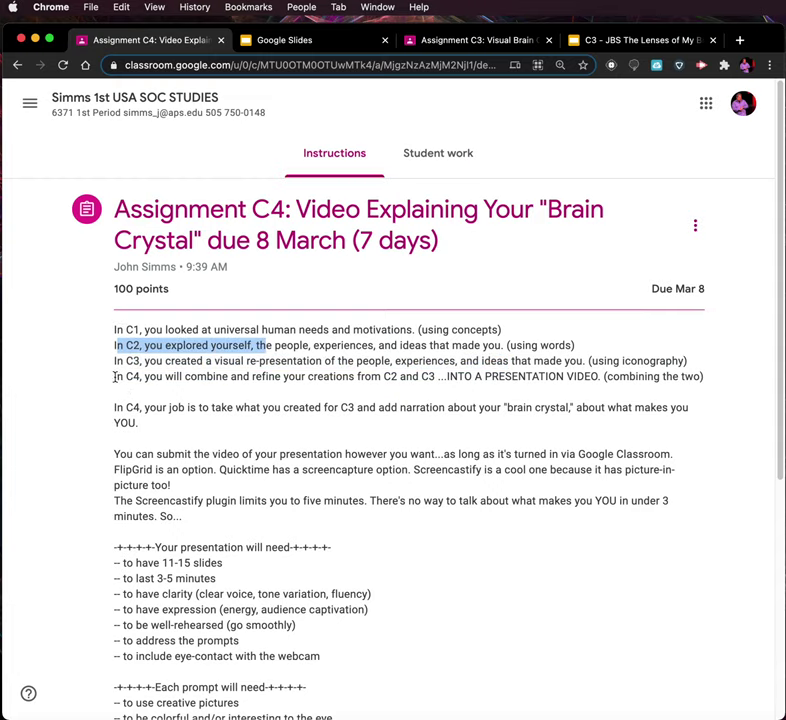
pyautogui.moveTo(116, 375); pyautogui.dragTo(703, 375)
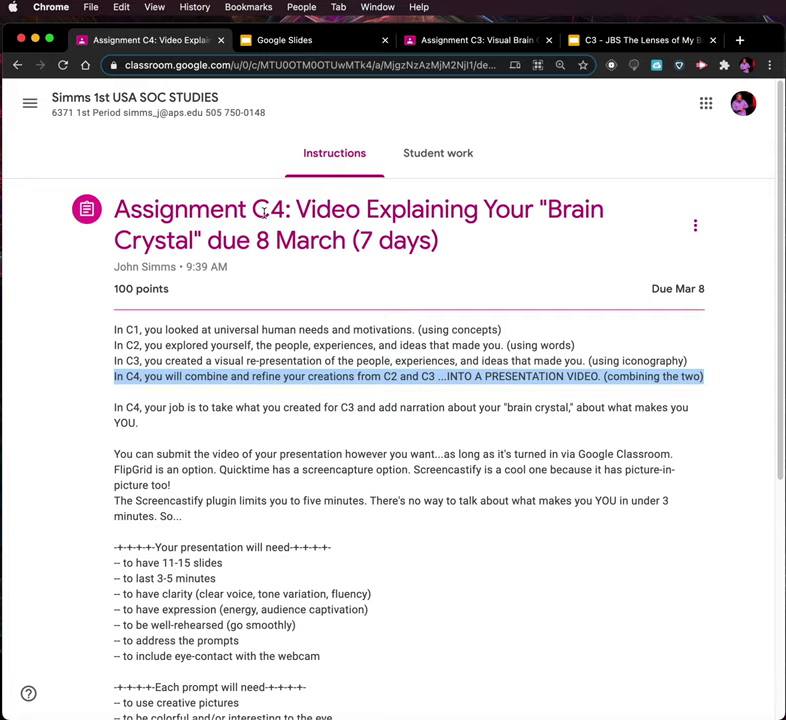
pyautogui.doubleClick(188, 346)
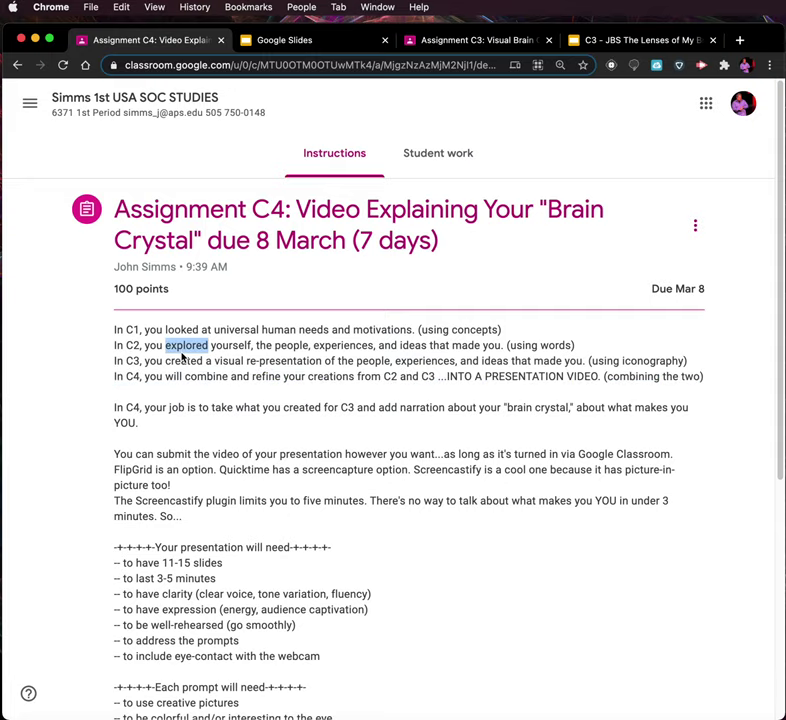
pyautogui.tripleClick(197, 362)
pyautogui.moveTo(235, 364); pyautogui.dragTo(688, 366)
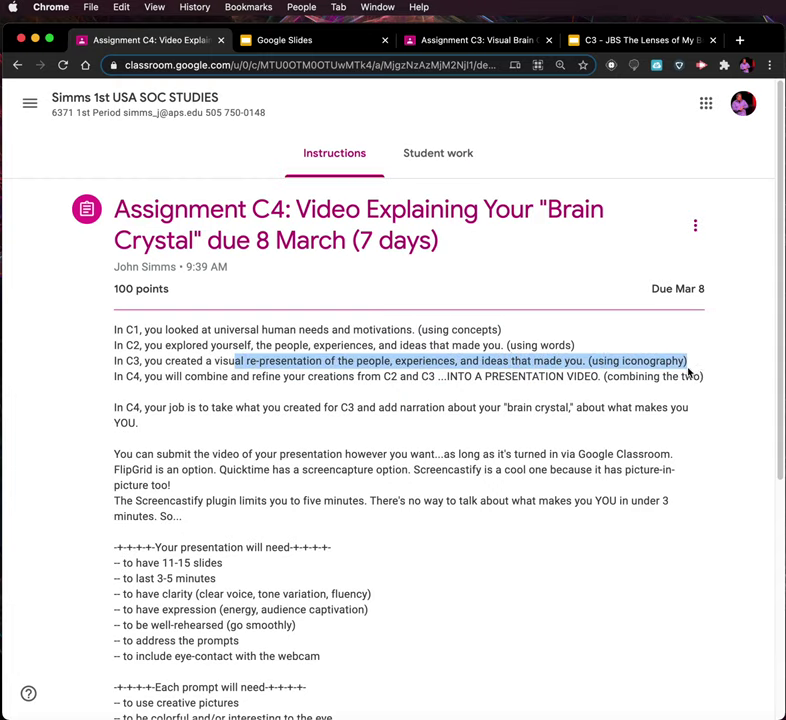
pyautogui.doubleClick(655, 377)
pyautogui.tripleClick(655, 377)
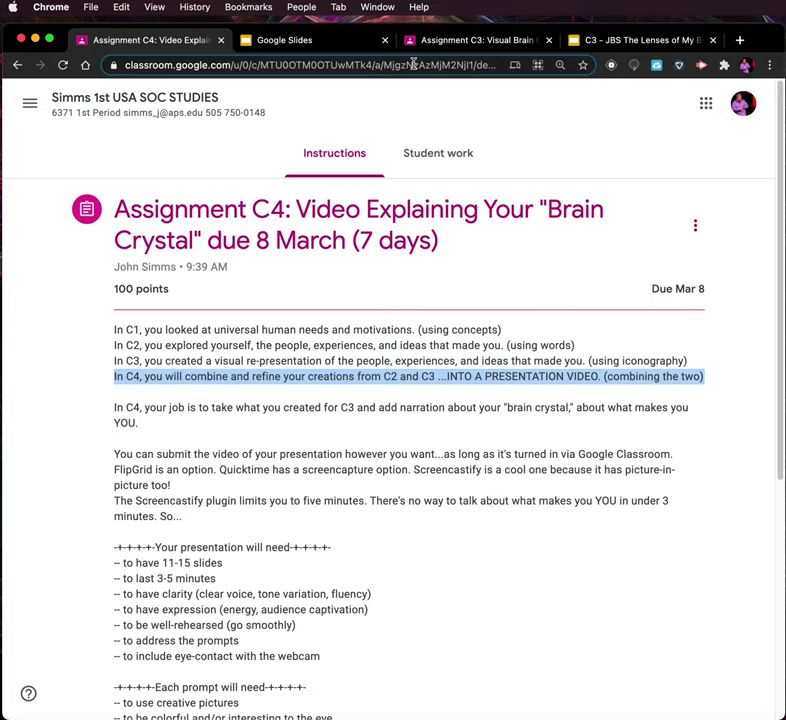
# - Return to the C3 Visual Brain Crystal assignment and open its Lenses of My Brain Crystal slides
pyautogui.click(466, 42)
pyautogui.scroll(-2, 478, 395)
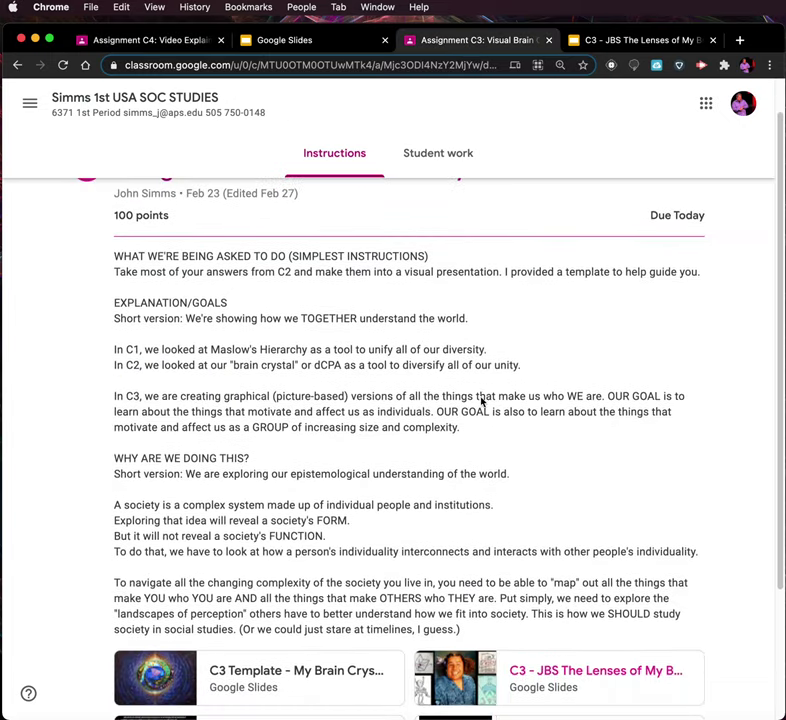
pyautogui.scroll(-2, 542, 680)
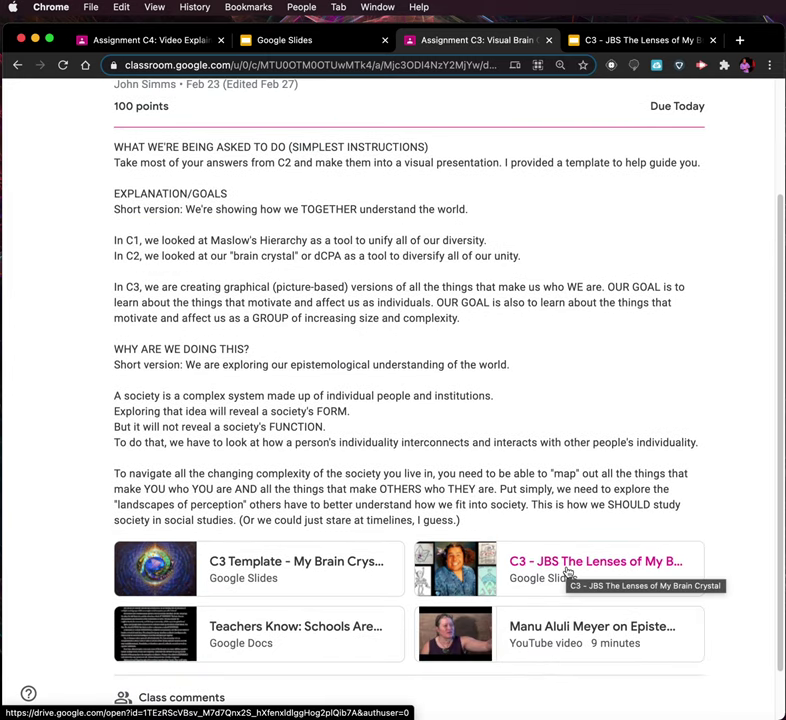
pyautogui.click(619, 39)
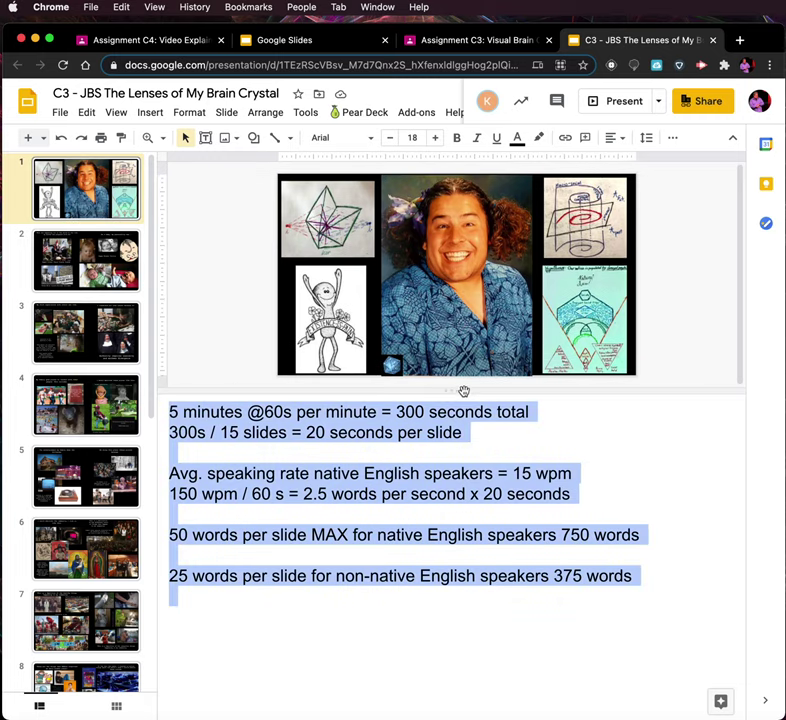
# - Shrink the speaker notes to enlarge the slide, then skim the filmstrip to slide 15 and back
pyautogui.moveTo(463, 390); pyautogui.dragTo(490, 693)
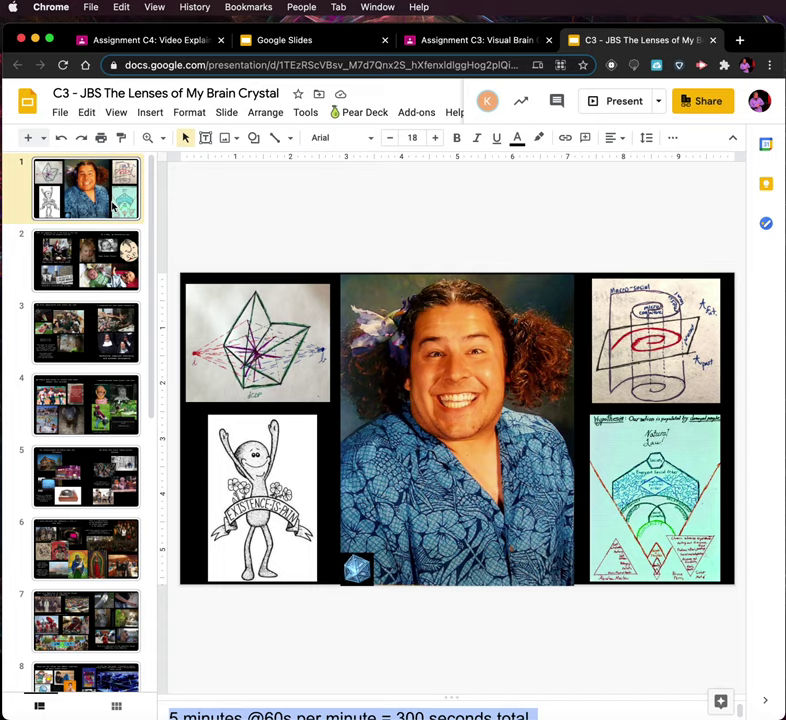
pyautogui.scroll(-3, 93, 337)
pyautogui.scroll(-5, 93, 337)
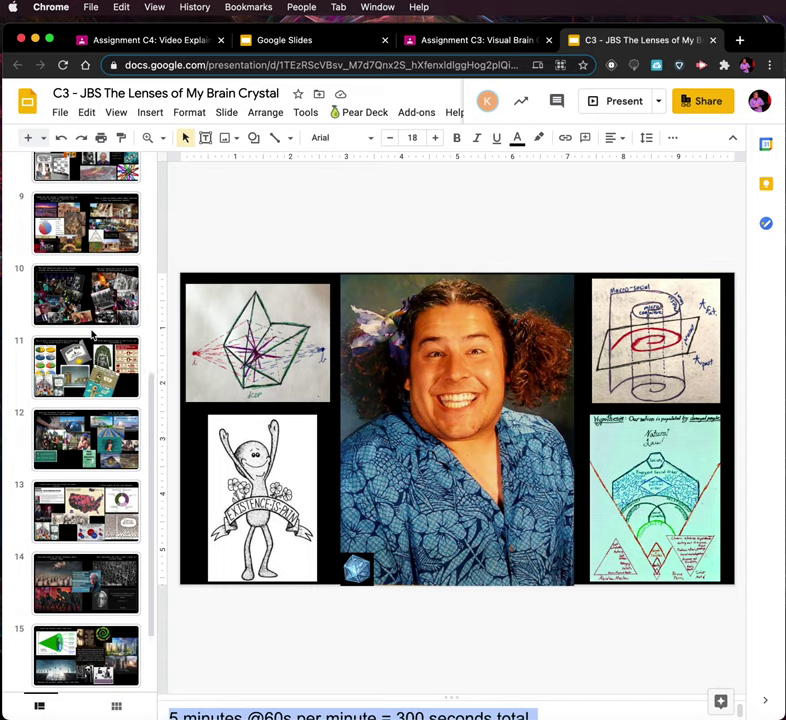
pyautogui.scroll(10, 93, 337)
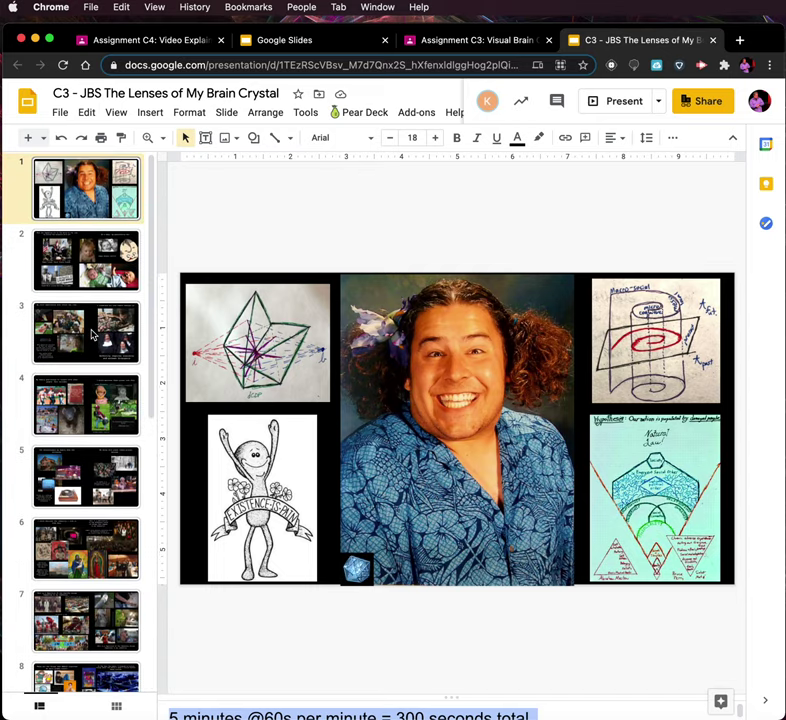
pyautogui.scroll(-7, 92, 336)
pyautogui.scroll(7, 92, 337)
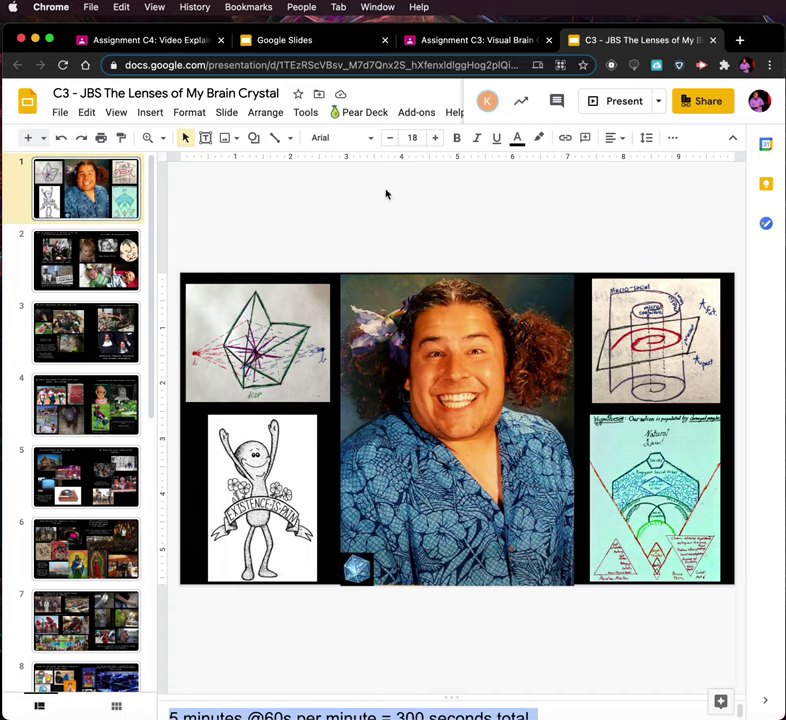
# - Add a text box on slide 1 reading 'What is the THEME of my life? What ideas connect everything together?'
pyautogui.click(205, 137)
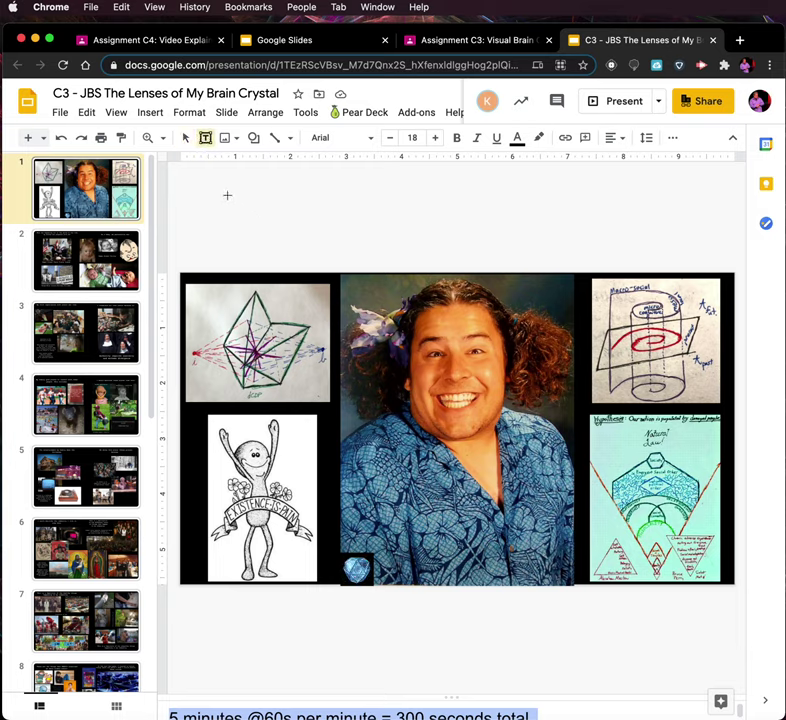
pyautogui.moveTo(228, 195); pyautogui.dragTo(673, 262)
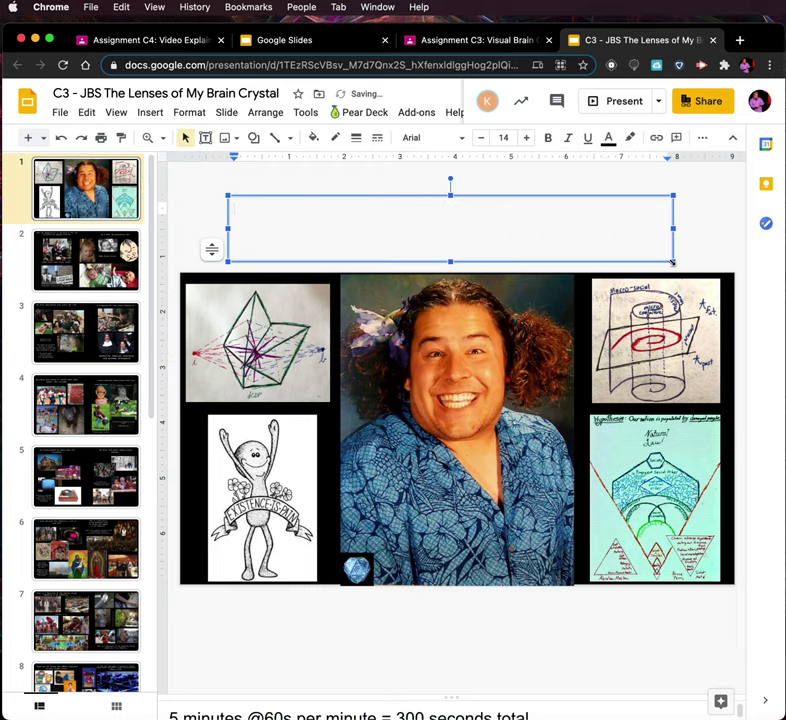
pyautogui.write('What is the TH')
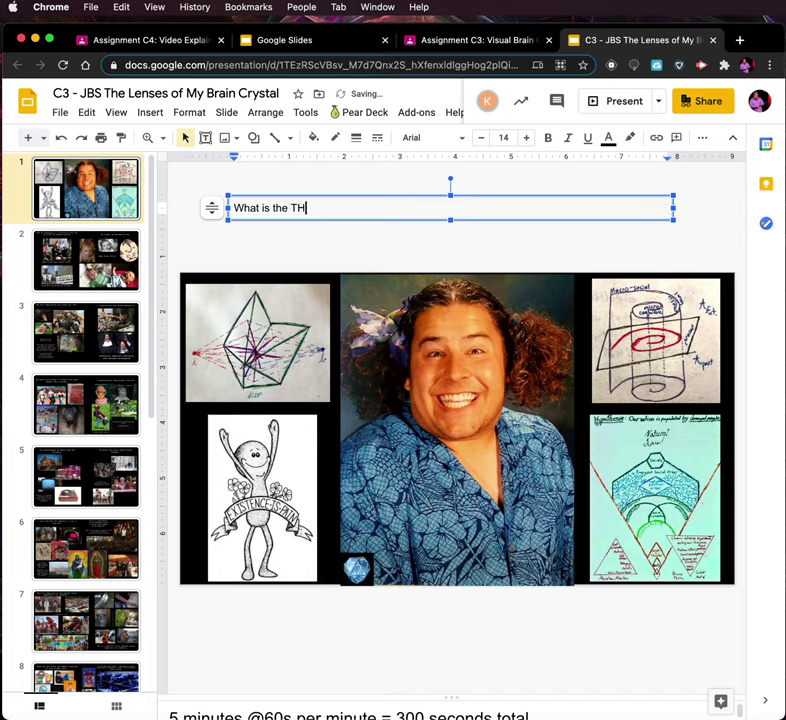
pyautogui.write('EME of ')
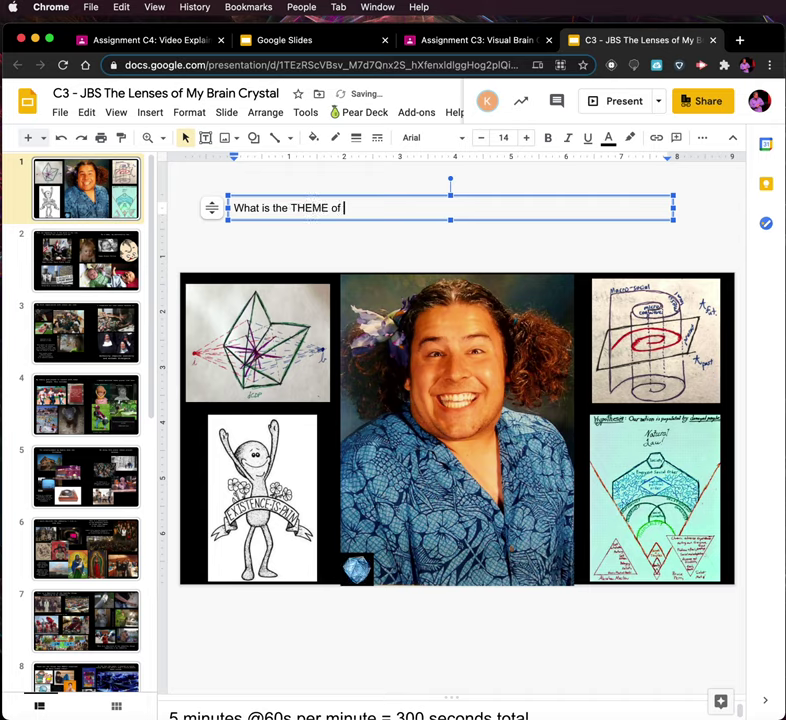
pyautogui.write('my life? ')
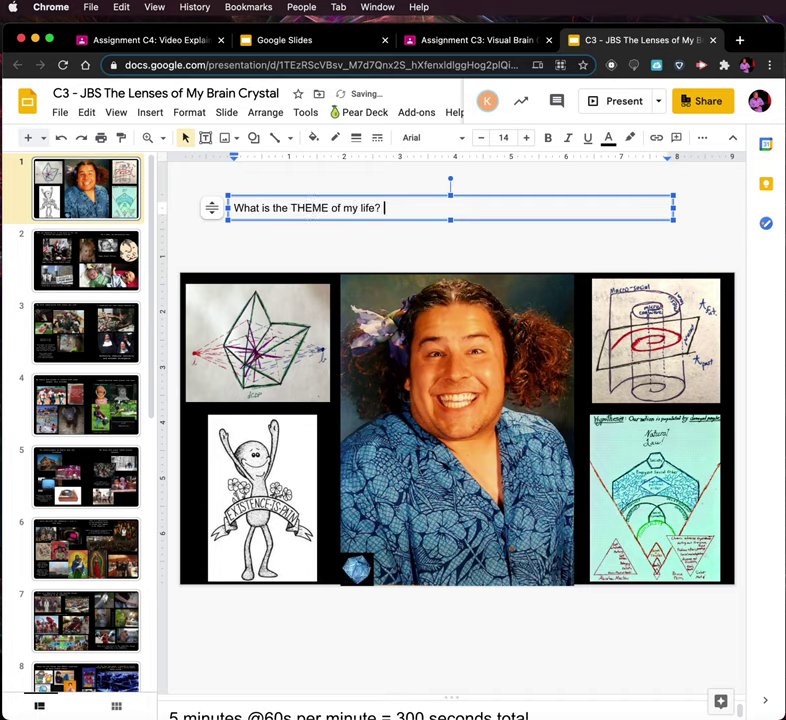
pyautogui.write('What ideas')
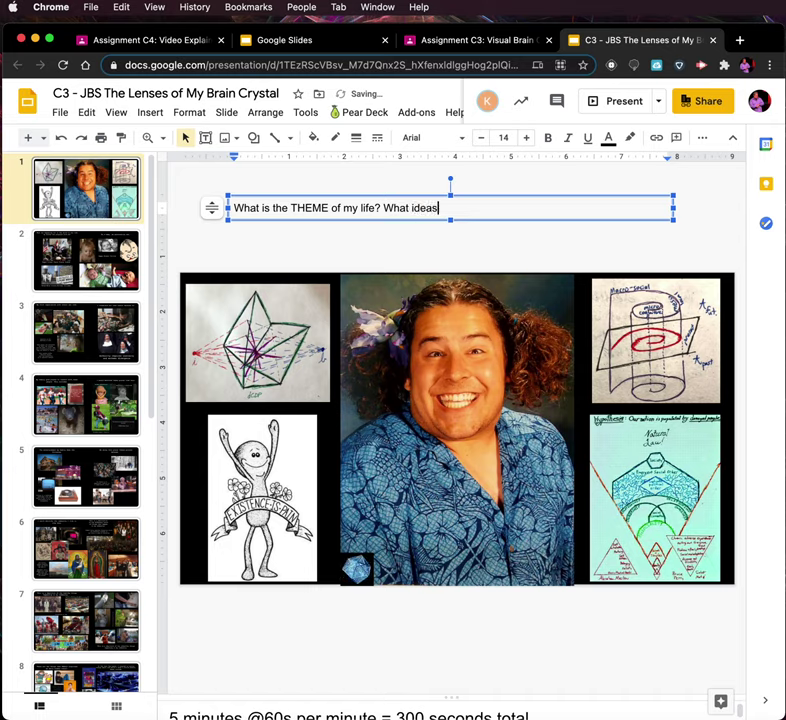
pyautogui.write(' connect everythig')
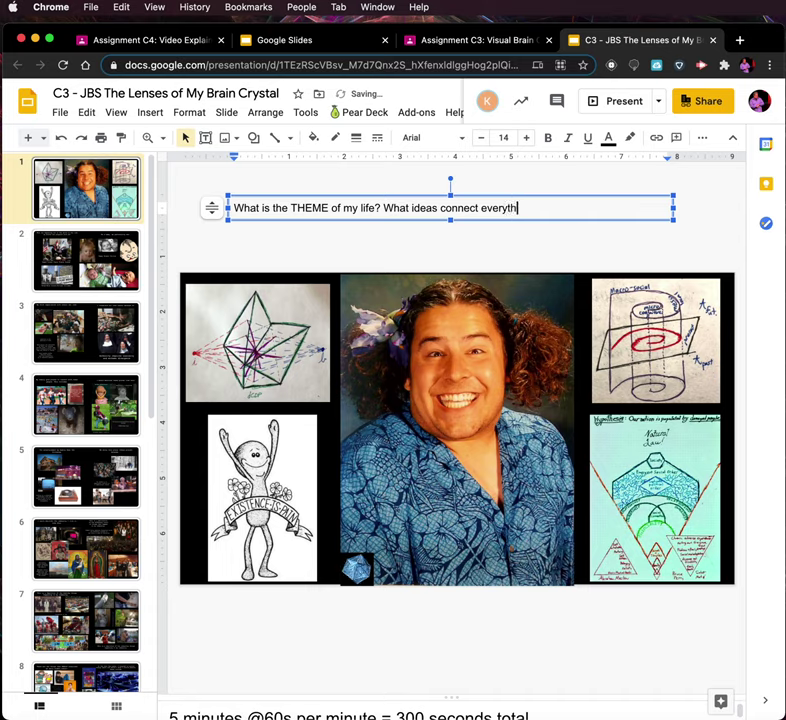
pyautogui.press('BackSpace')
pyautogui.write('ng toget')
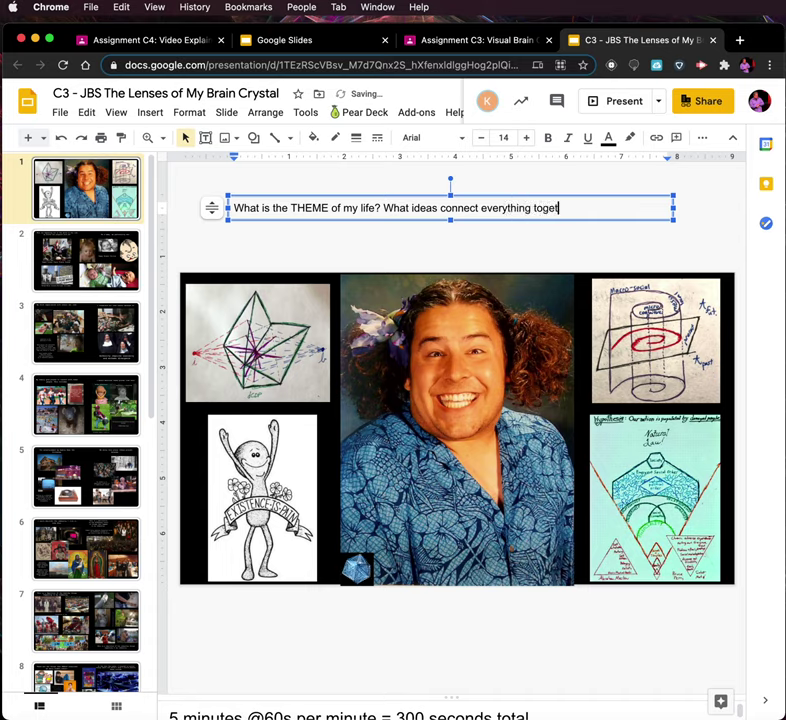
pyautogui.write('her.')
pyautogui.press('BackSpace')
pyautogui.press('BackSpace')
pyautogui.write('?')
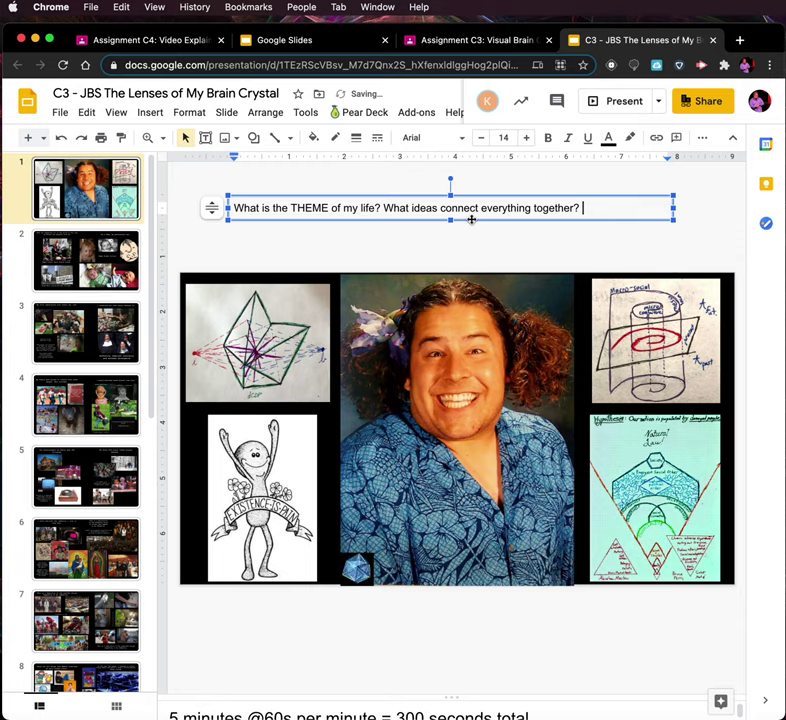
# - Enlarge the question text to size 25 and put 'What ideas connect…' on its own line
pyautogui.press('super+a')
pyautogui.press('super+shift+period')
pyautogui.press('super+shift+period')
pyautogui.press('super+shift+period')
pyautogui.press('super+shift+period')
pyautogui.press('super+shift+period')
pyautogui.press('super+shift+period')
pyautogui.press('super+shift+period')
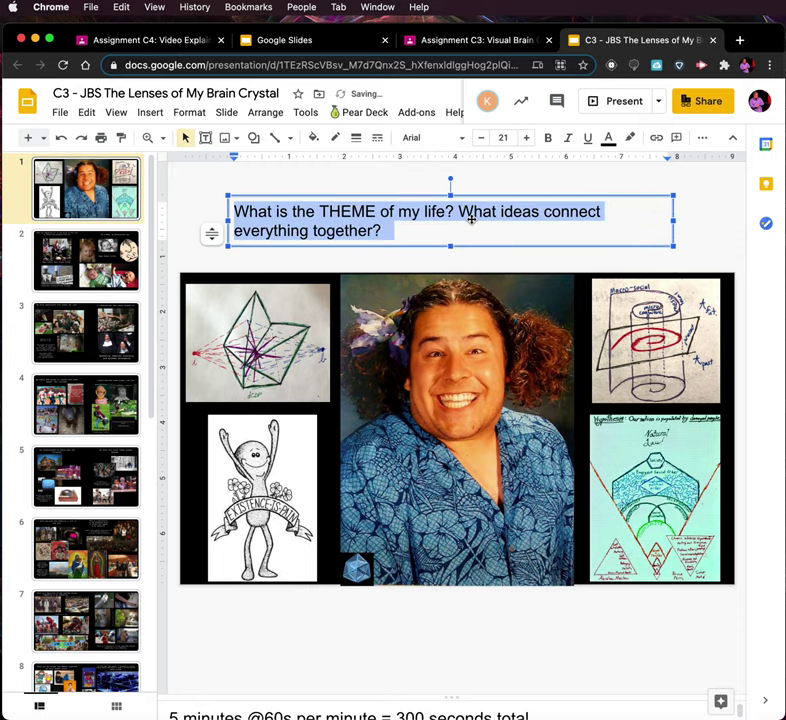
pyautogui.press('super+shift+period')
pyautogui.press('super+shift+period')
pyautogui.press('super+shift+period')
pyautogui.press('super+shift+period')
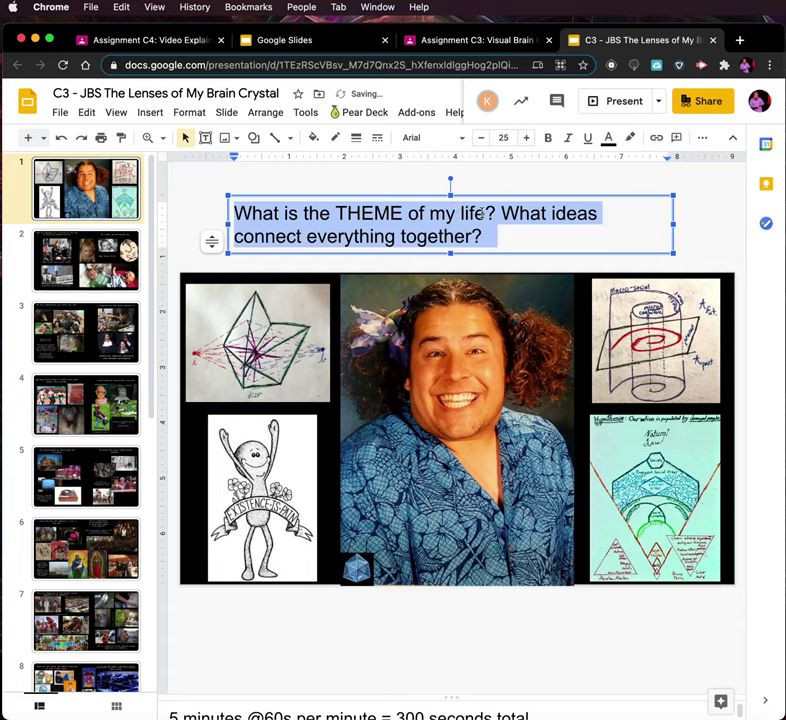
pyautogui.click(500, 213)
pyautogui.press('Return')
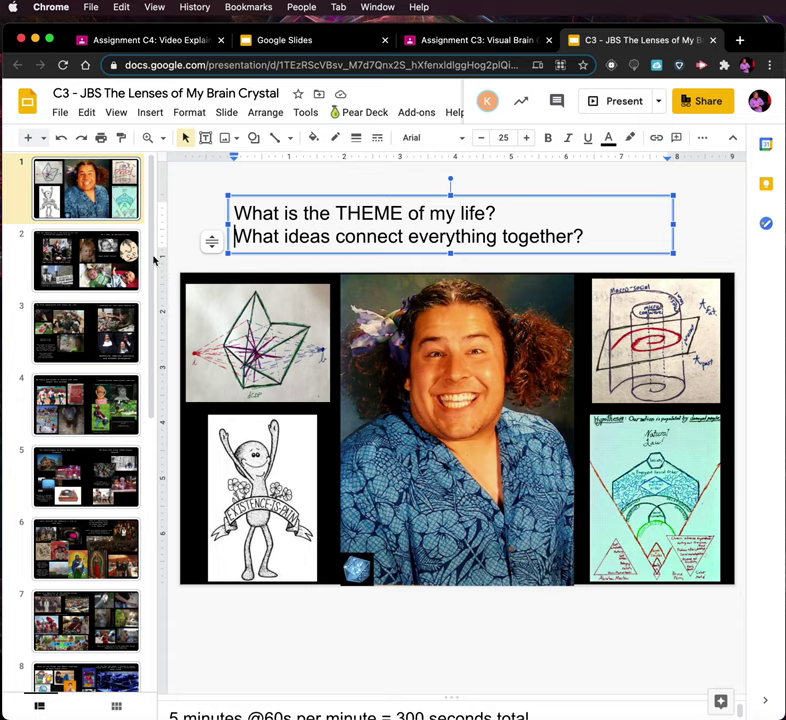
# - Browse slides 2 through 4, then return to slide 1
pyautogui.click(110, 262)
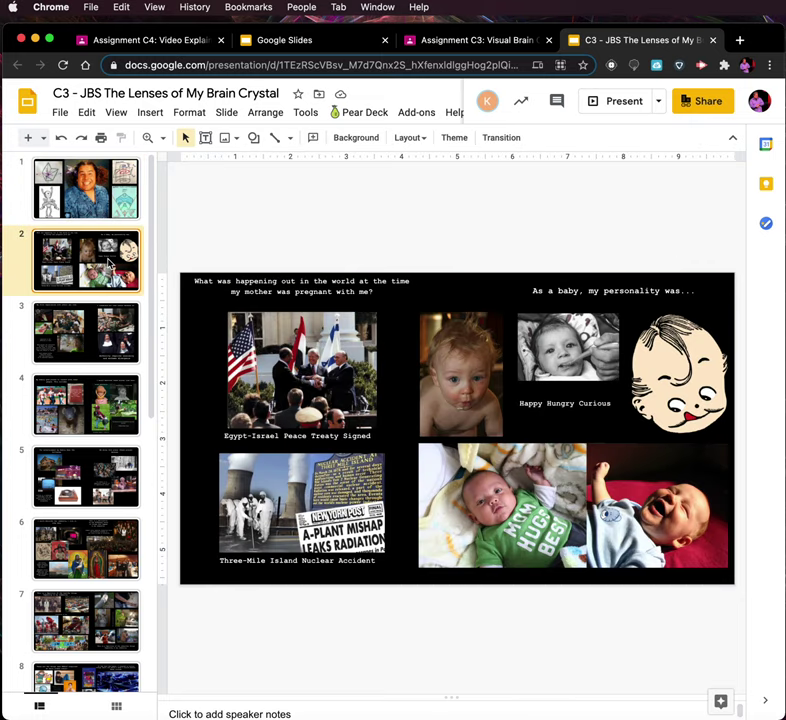
pyautogui.press('Down')
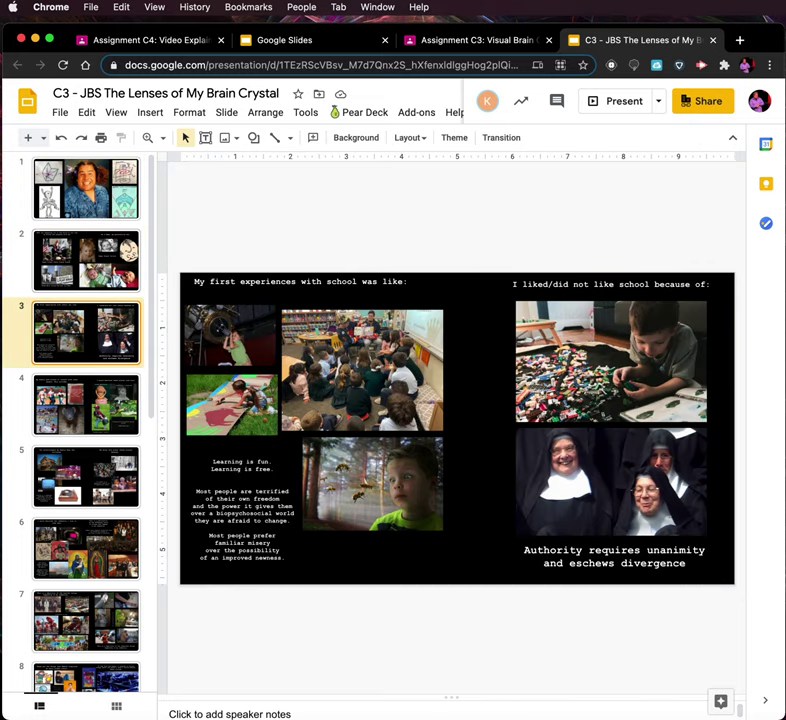
pyautogui.press('Down')
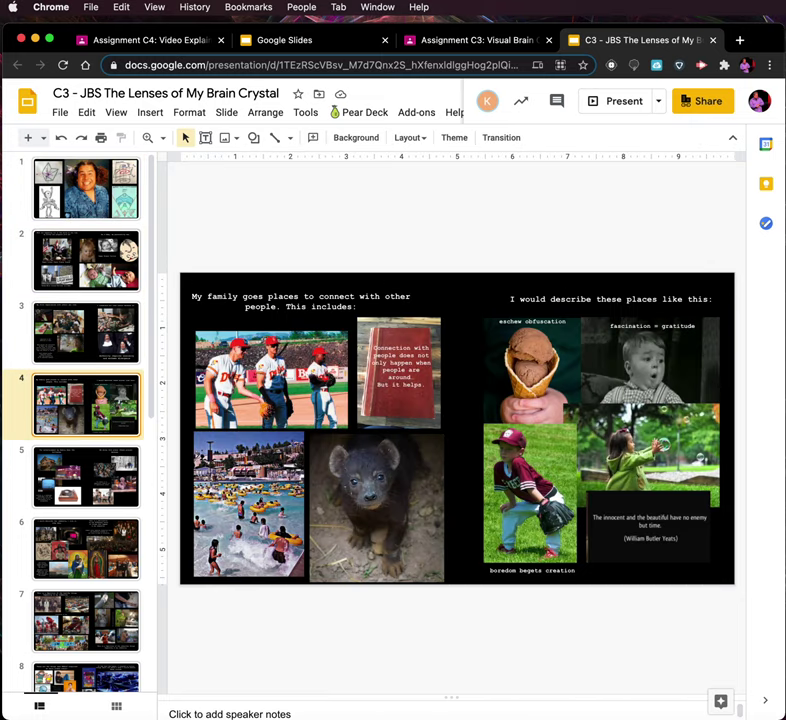
pyautogui.press('Home')
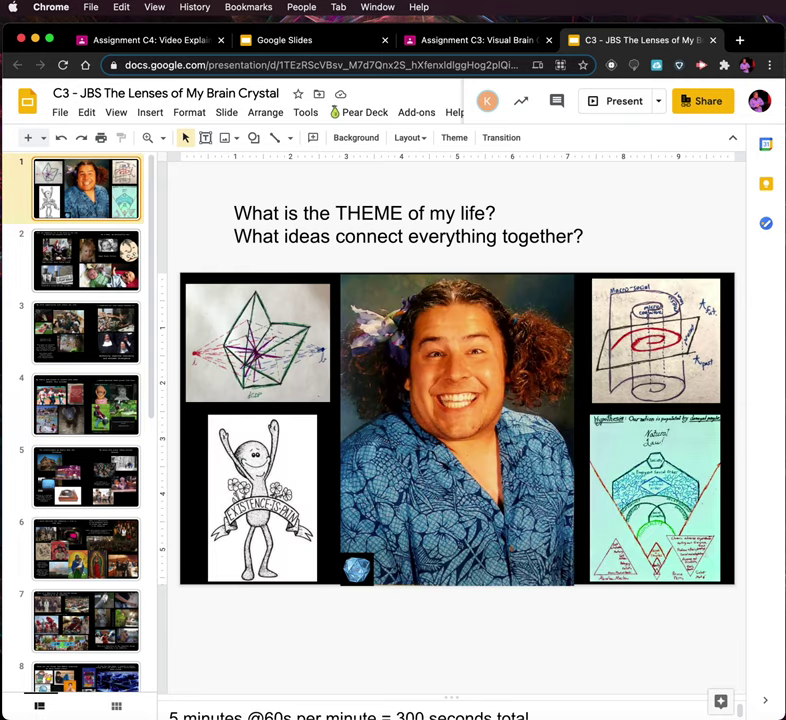
# - Enlarge the small crystal image at the bottom of slide 1's collage, then view slide 2
pyautogui.click(354, 550)
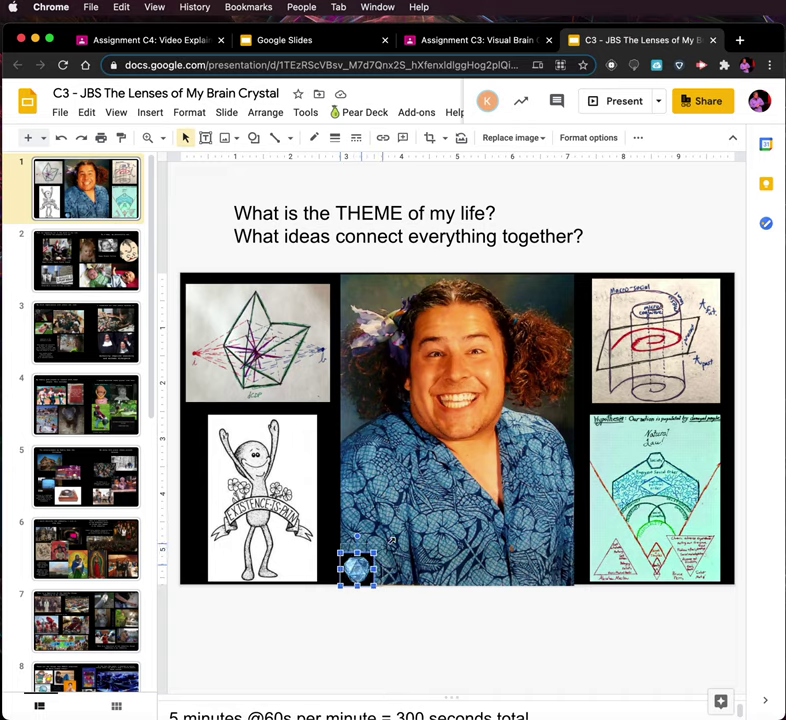
pyautogui.moveTo(376, 552); pyautogui.dragTo(451, 477)
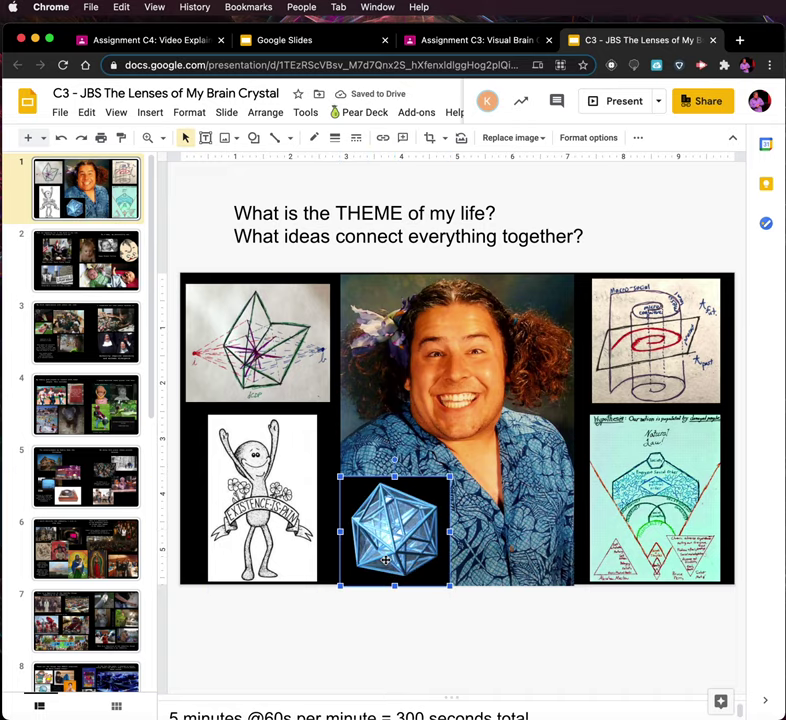
pyautogui.click(120, 260)
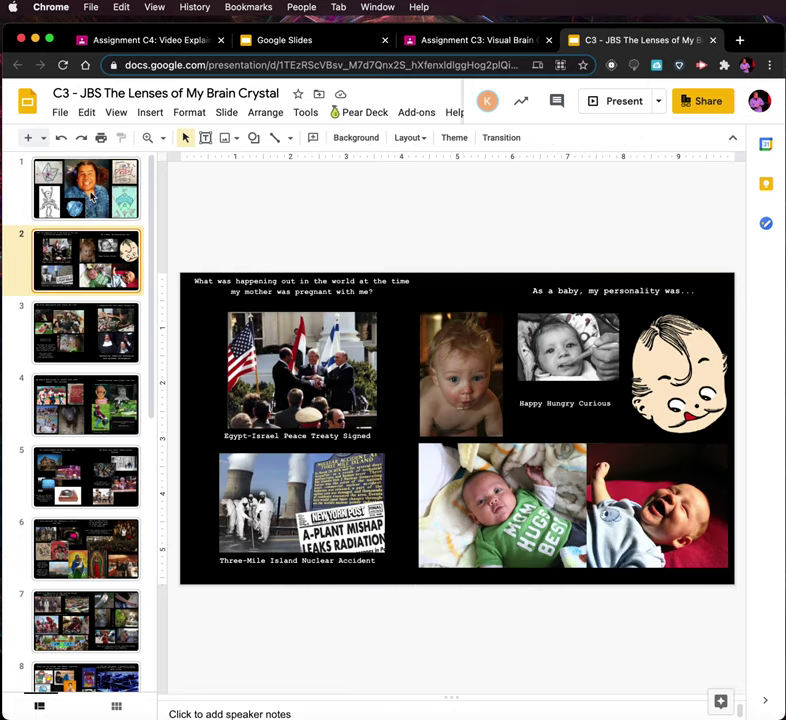
# - Add 'CONNECTION, UNITY, DIVERSITY' as a new third line in slide 1's THEME text box
pyautogui.click(137, 184)
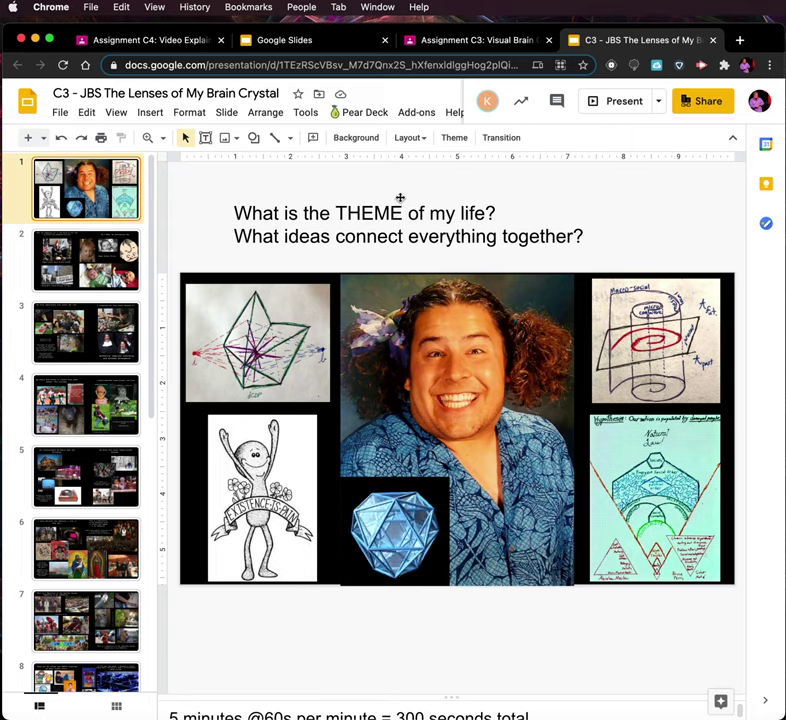
pyautogui.click(590, 235)
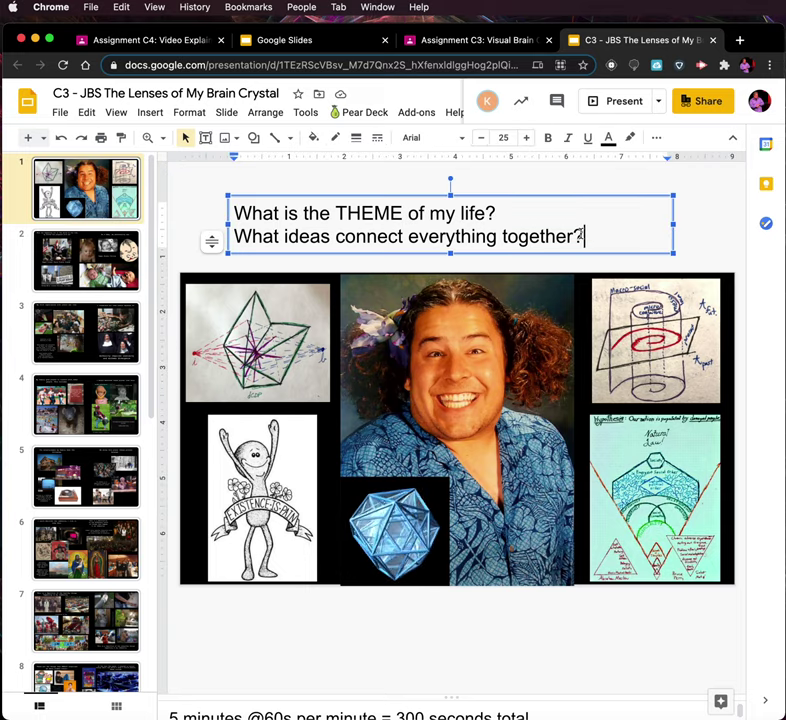
pyautogui.press('Return')
pyautogui.write('C')
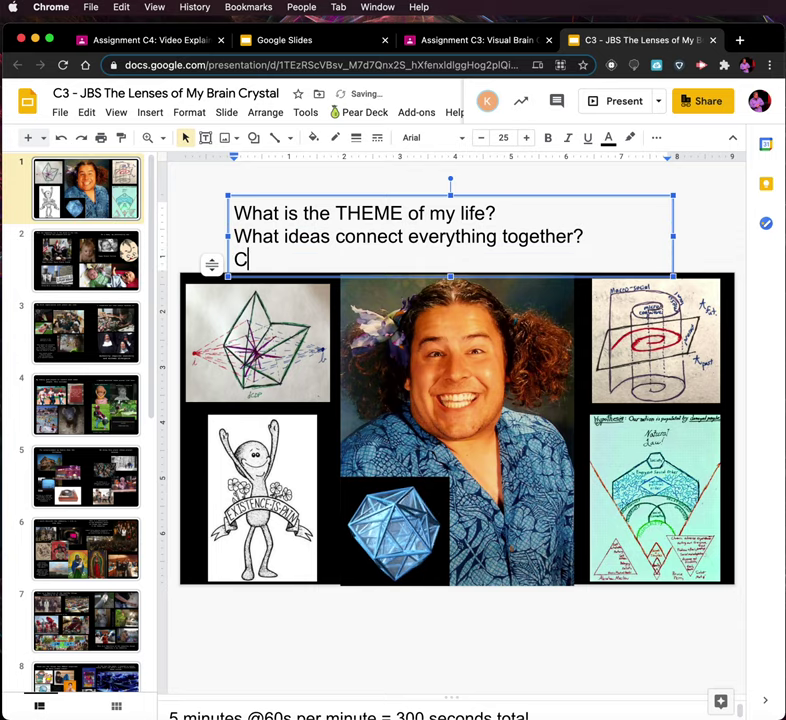
pyautogui.write('ONNECTIOn')
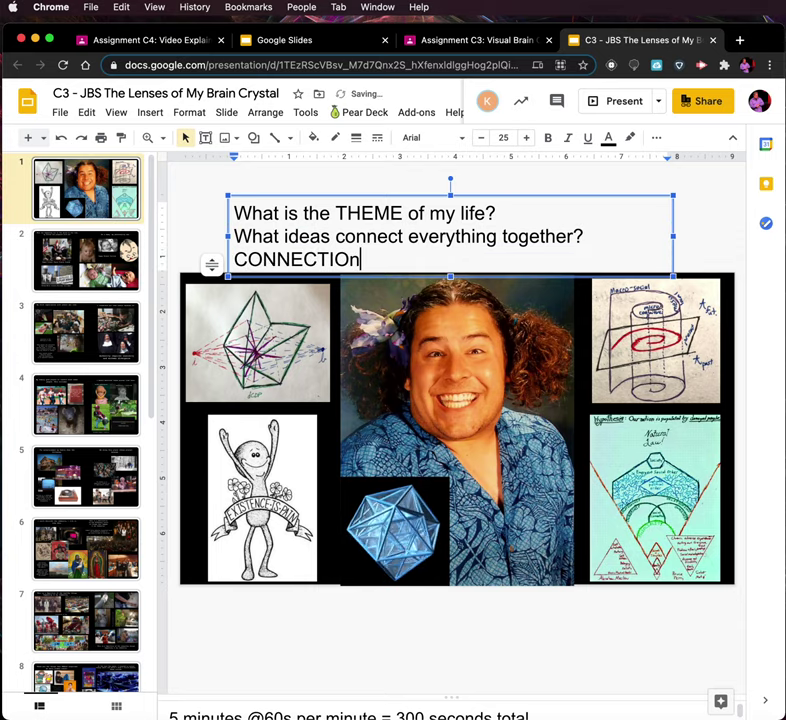
pyautogui.press('BackSpace')
pyautogui.write('N, ')
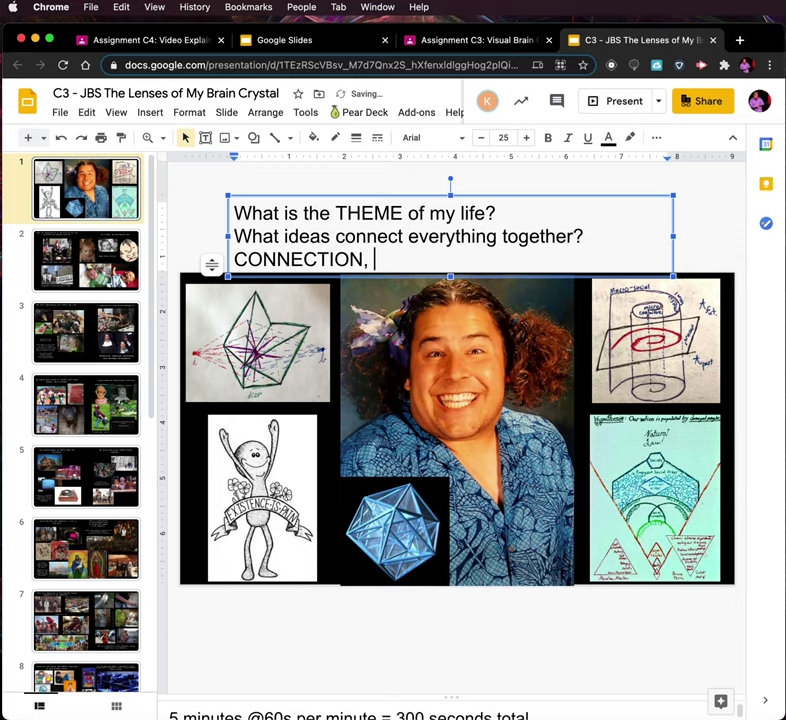
pyautogui.write('U')
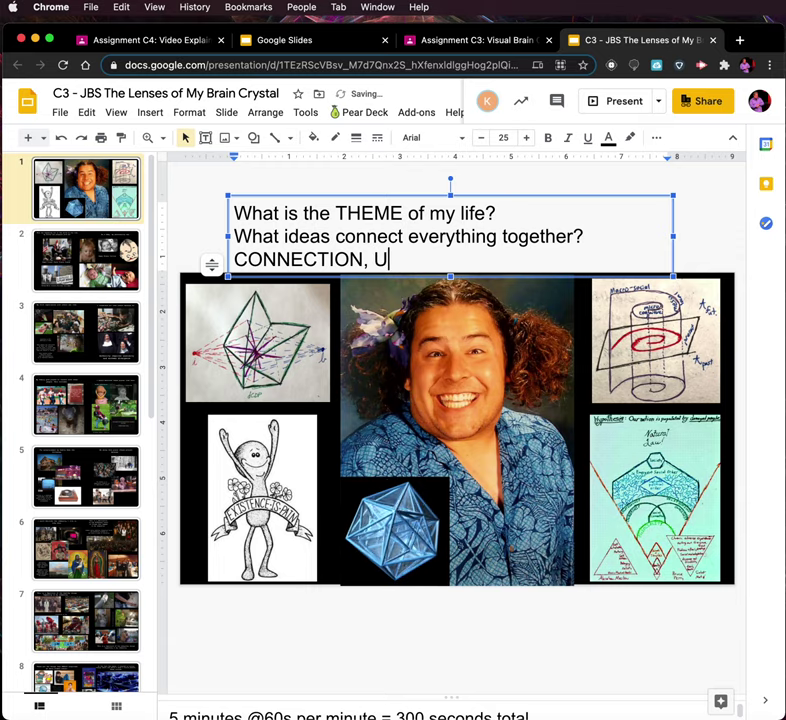
pyautogui.write('NITY')
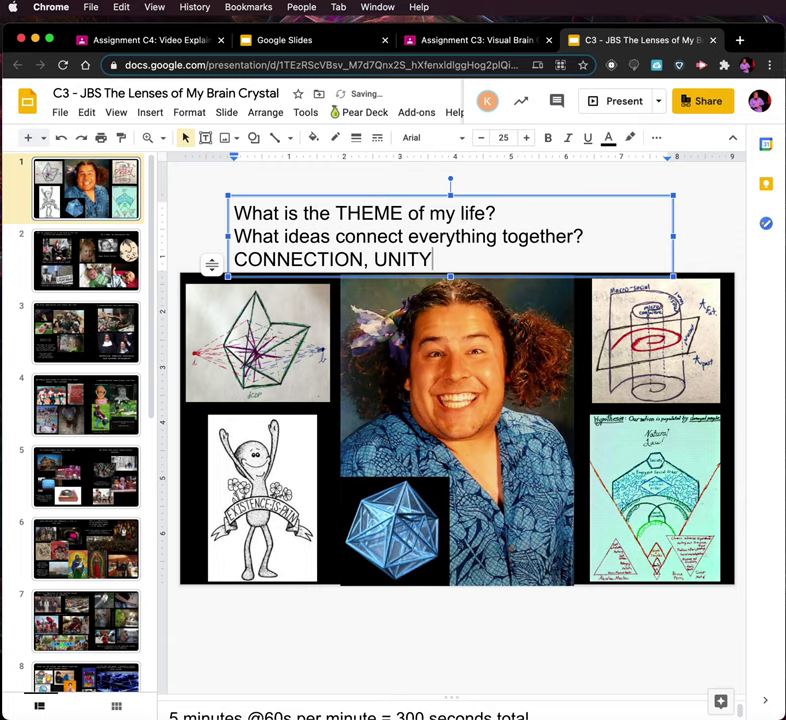
pyautogui.write(',')
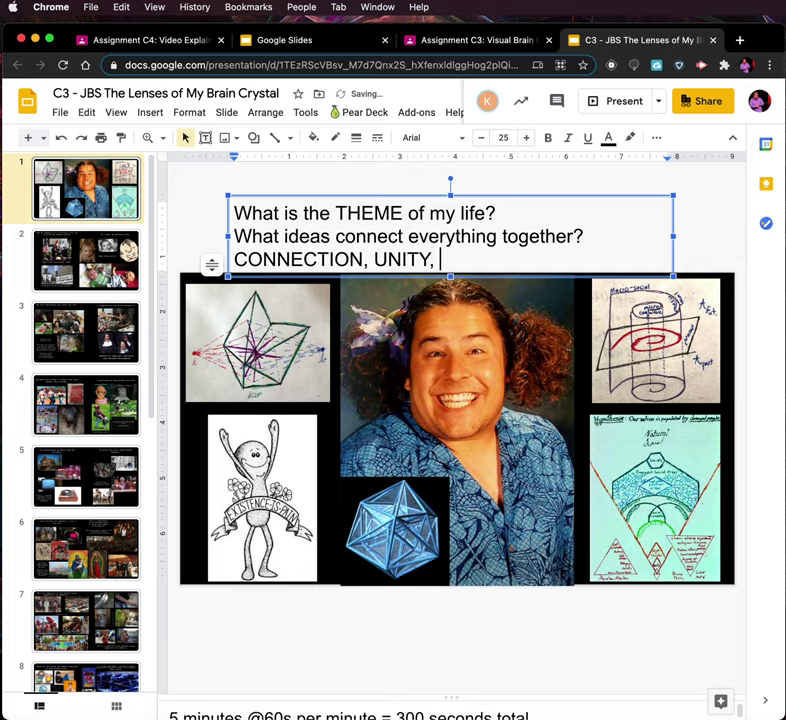
pyautogui.write(' DIVER')
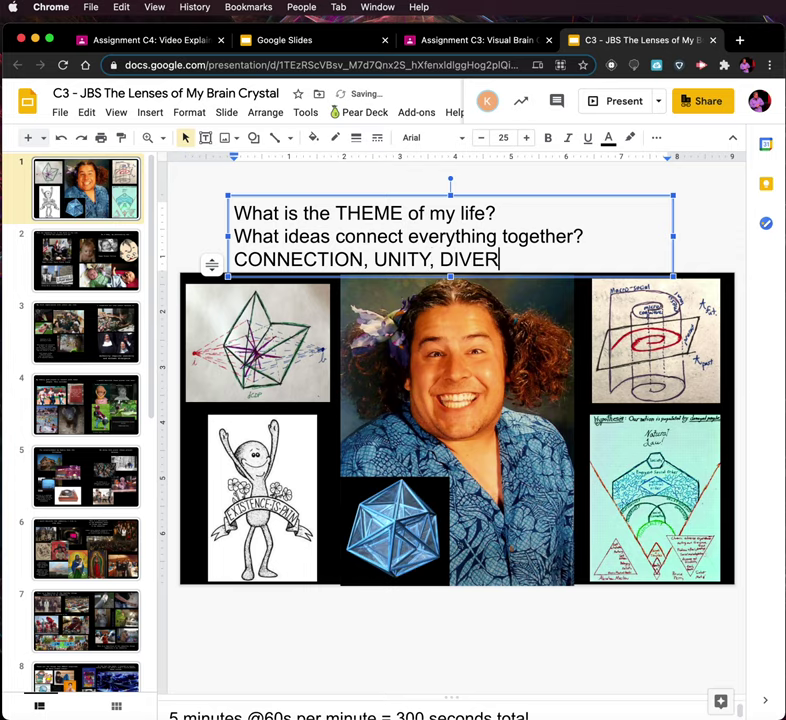
pyautogui.write('SITY')
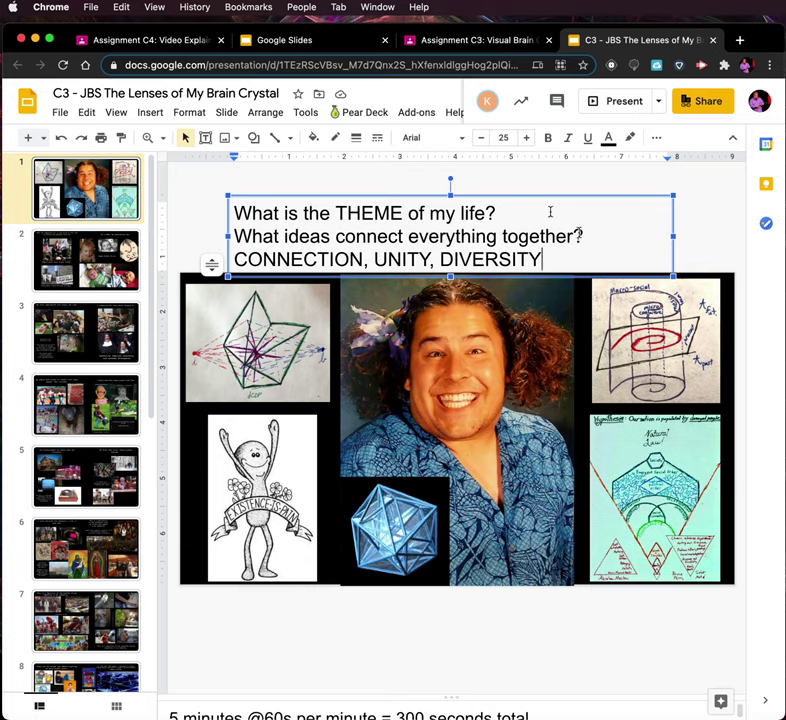
# - Copy the THEME question box from slide 1 and step through slides 2–8 to paste it
pyautogui.click(94, 282)
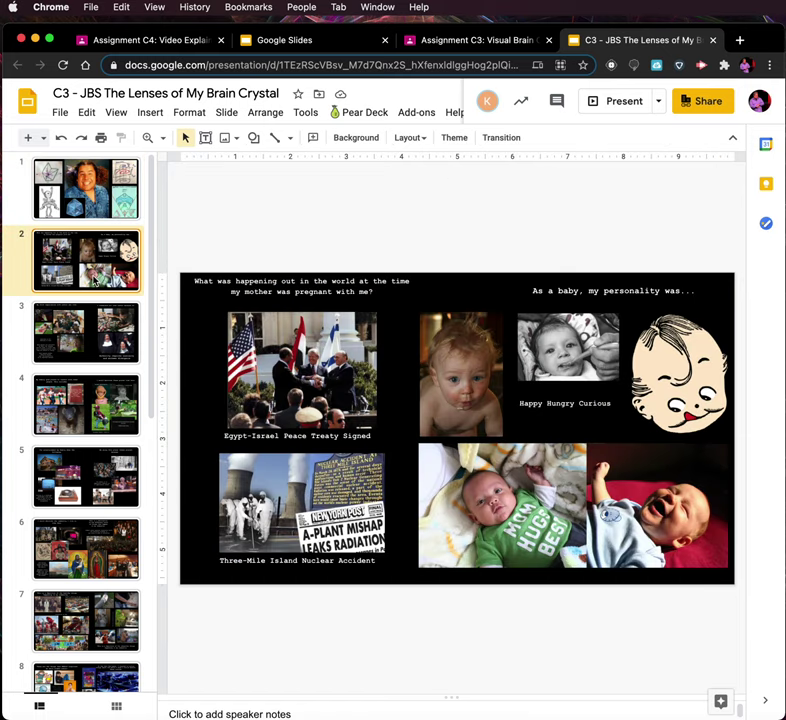
pyautogui.click(112, 192)
pyautogui.click(277, 258)
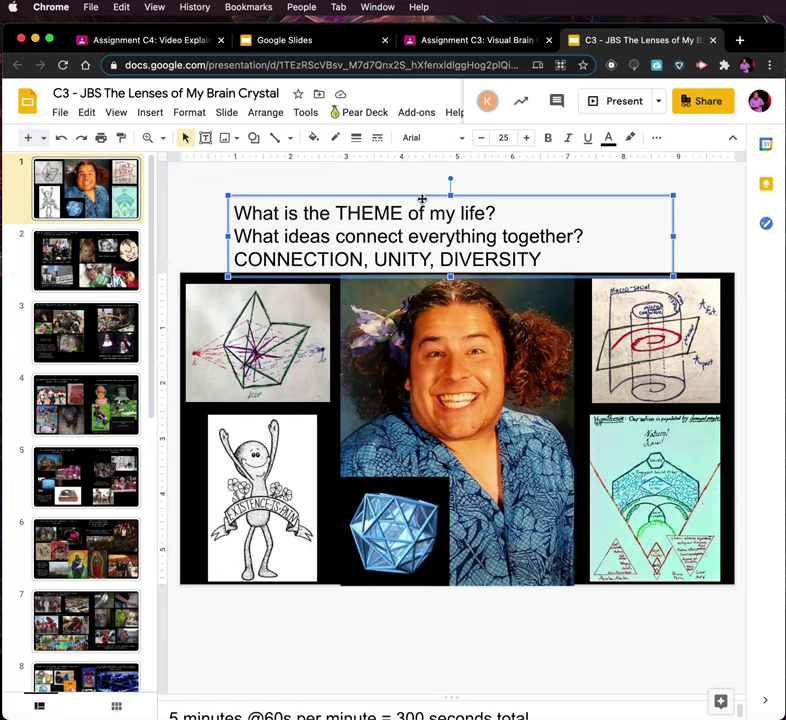
pyautogui.click(115, 252)
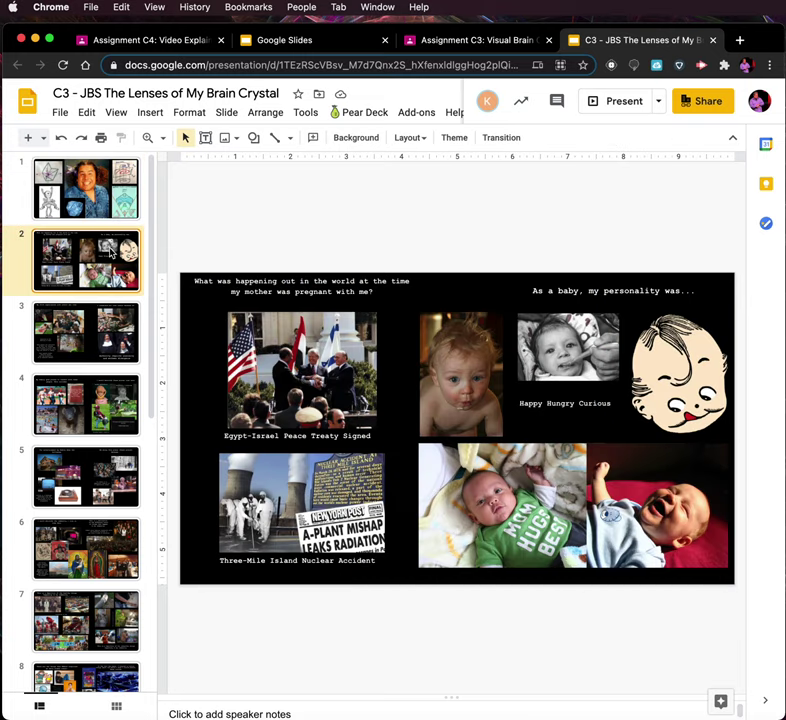
pyautogui.click(91, 342)
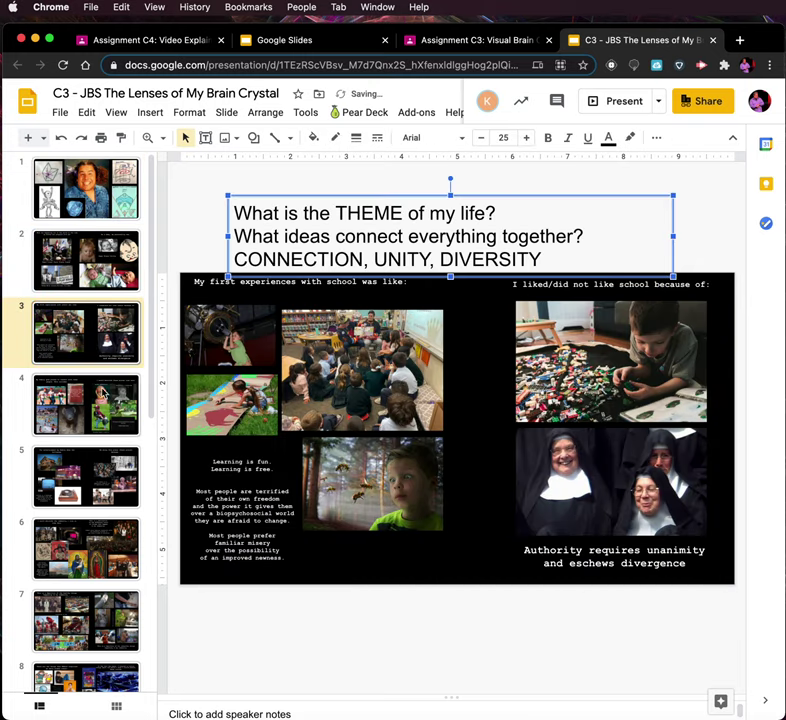
pyautogui.click(114, 428)
pyautogui.click(100, 478)
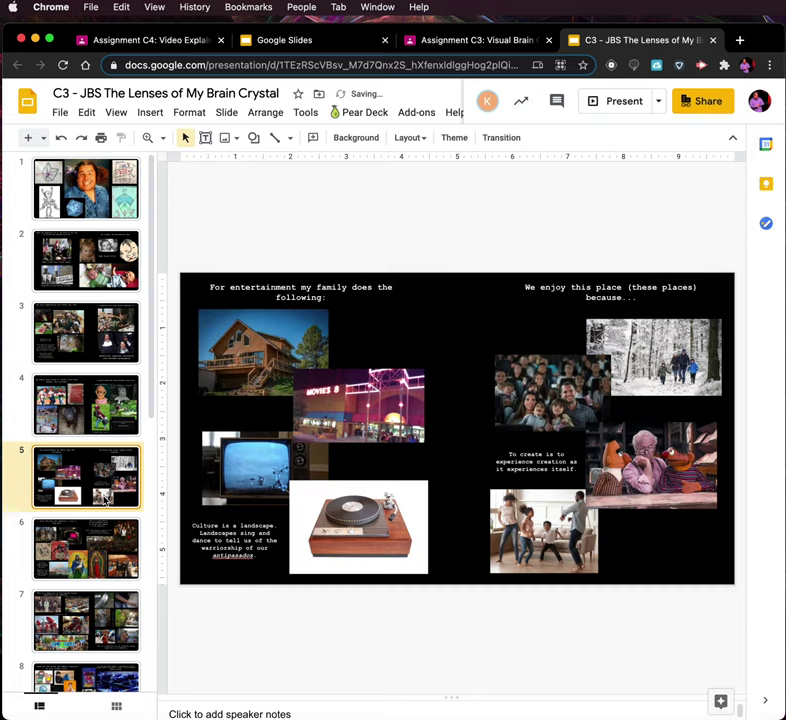
pyautogui.click(103, 553)
pyautogui.scroll(-2, 108, 614)
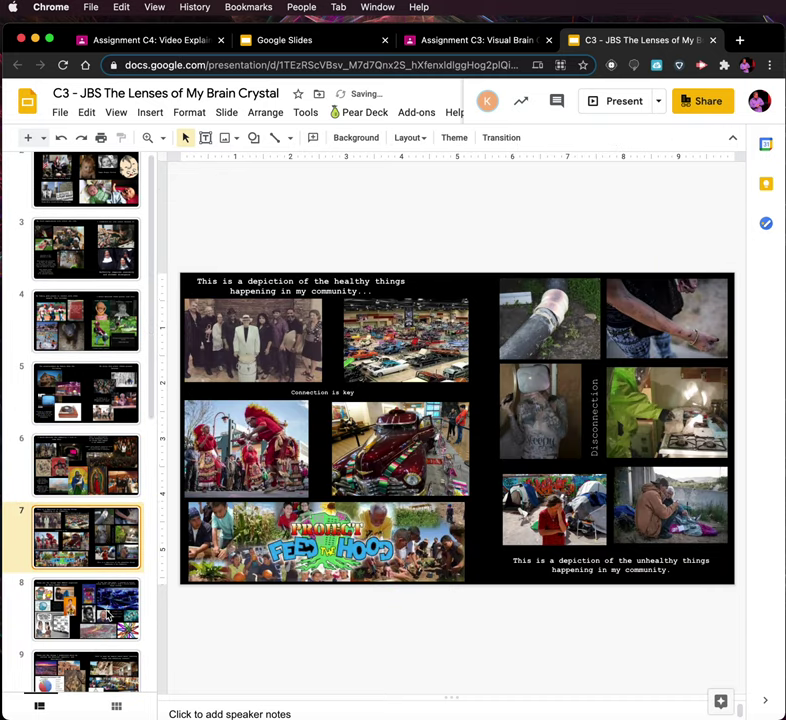
pyautogui.click(110, 610)
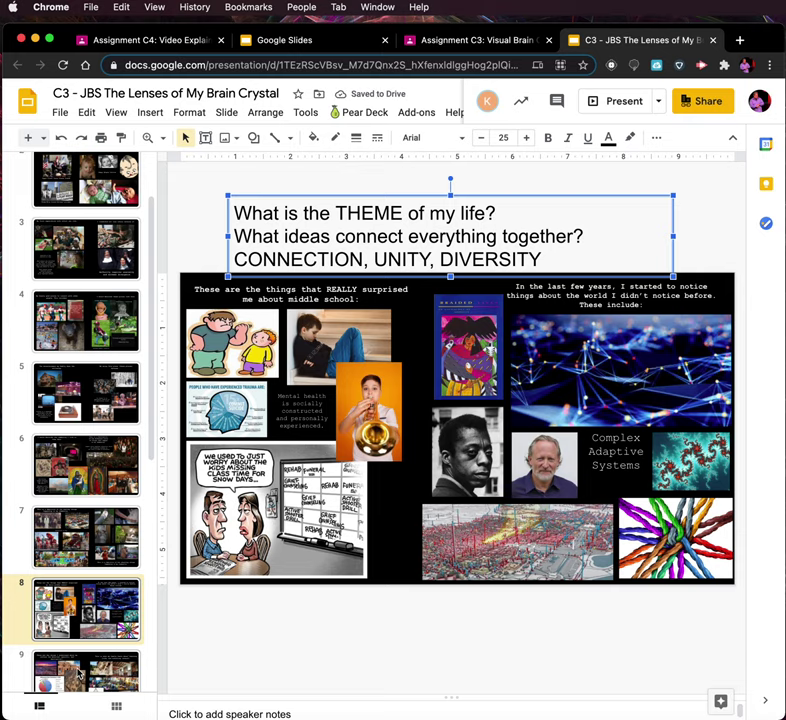
# - Paste the THEME question box onto slides 9, 10 and 11
pyautogui.click(80, 670)
pyautogui.press('cmd+v')
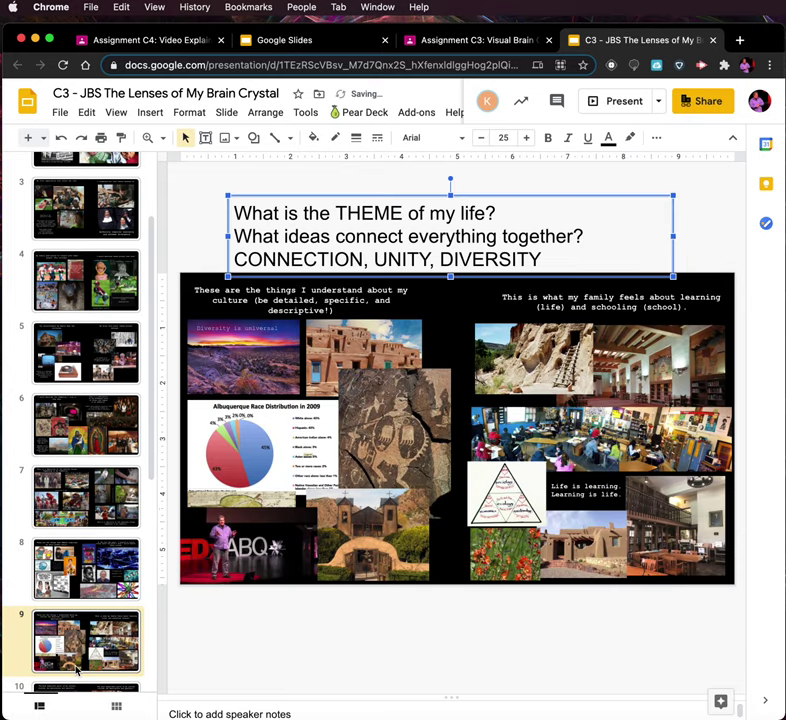
pyautogui.scroll(-5, 77, 670)
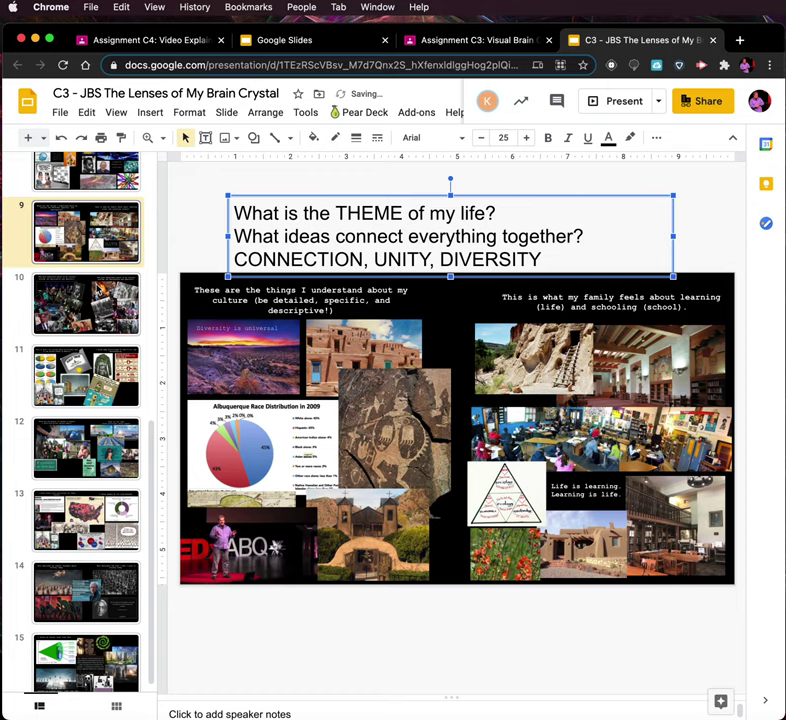
pyautogui.click(75, 310)
pyautogui.press('cmd+v')
pyautogui.click(100, 383)
pyautogui.press('cmd+v')
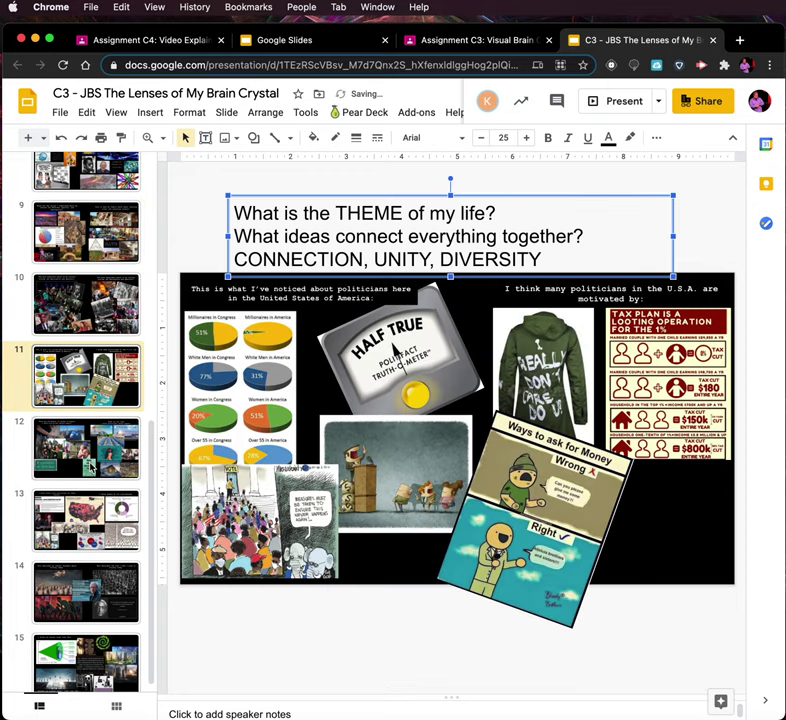
# - Paste the THEME question box onto slides 12, 13 and 15
pyautogui.click(86, 448)
pyautogui.press('cmd+v')
pyautogui.click(88, 520)
pyautogui.press('cmd+v')
pyautogui.click(86, 588)
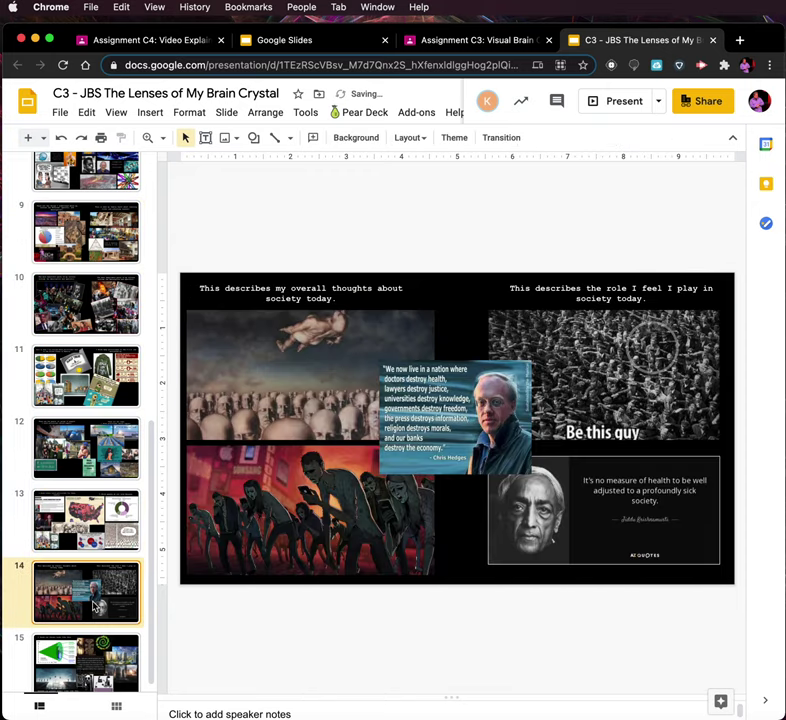
pyautogui.click(100, 633)
pyautogui.press('cmd+v')
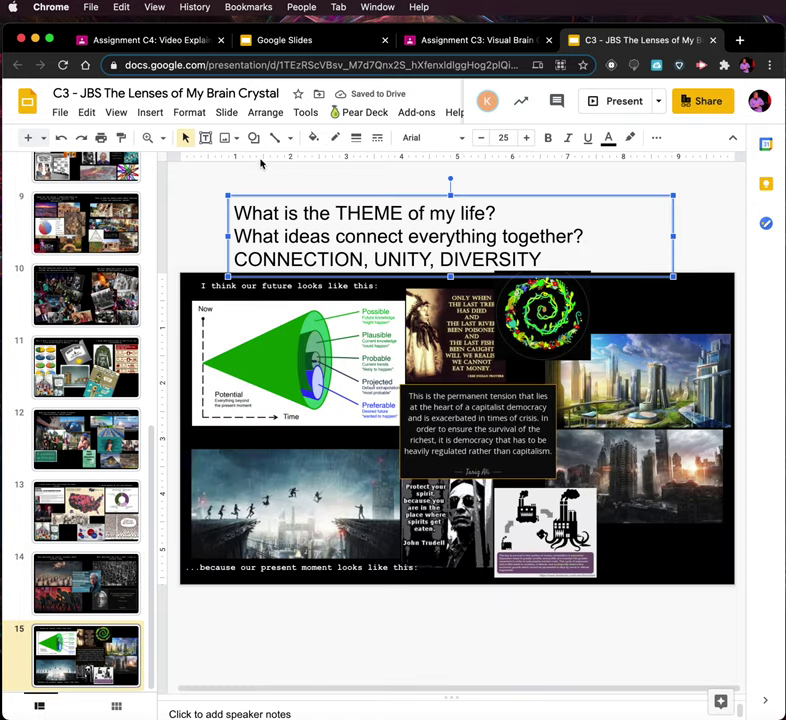
# - Deselect the pasted box, enlarge the speaker notes, and return to slide 2 to check its THEME title
pyautogui.click(216, 672)
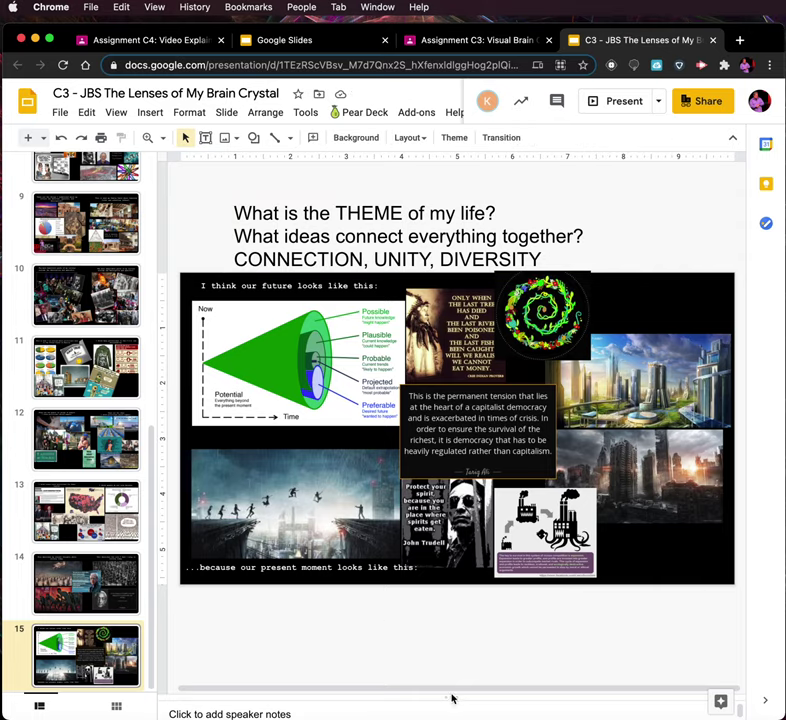
pyautogui.moveTo(451, 696); pyautogui.dragTo(465, 609)
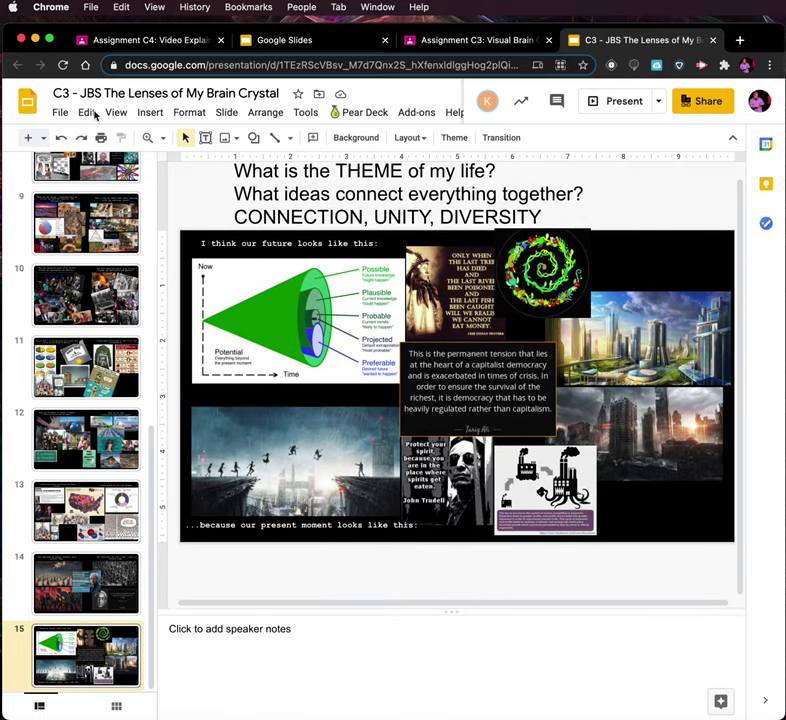
pyautogui.scroll(10, 120, 269)
pyautogui.click(120, 269)
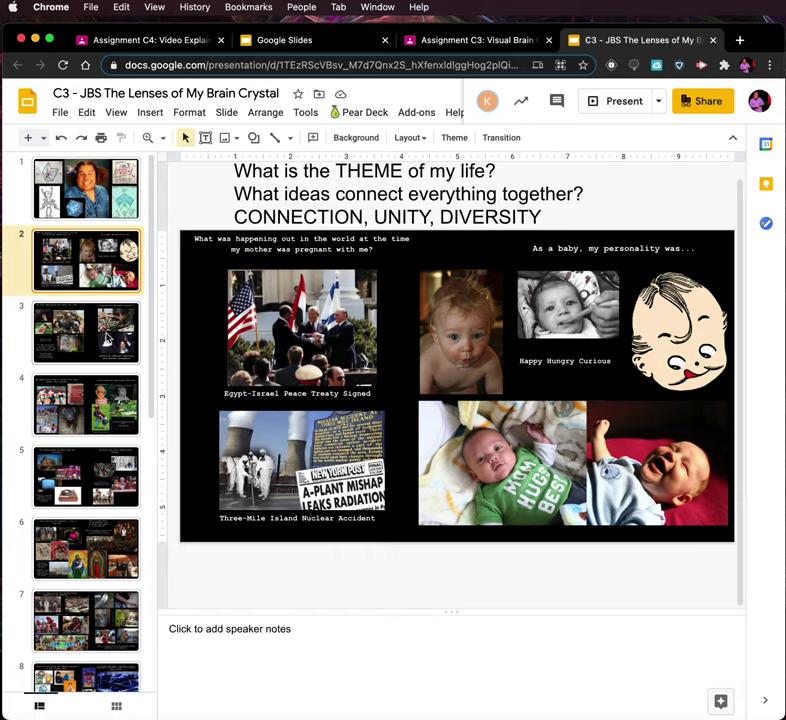
pyautogui.click(107, 339)
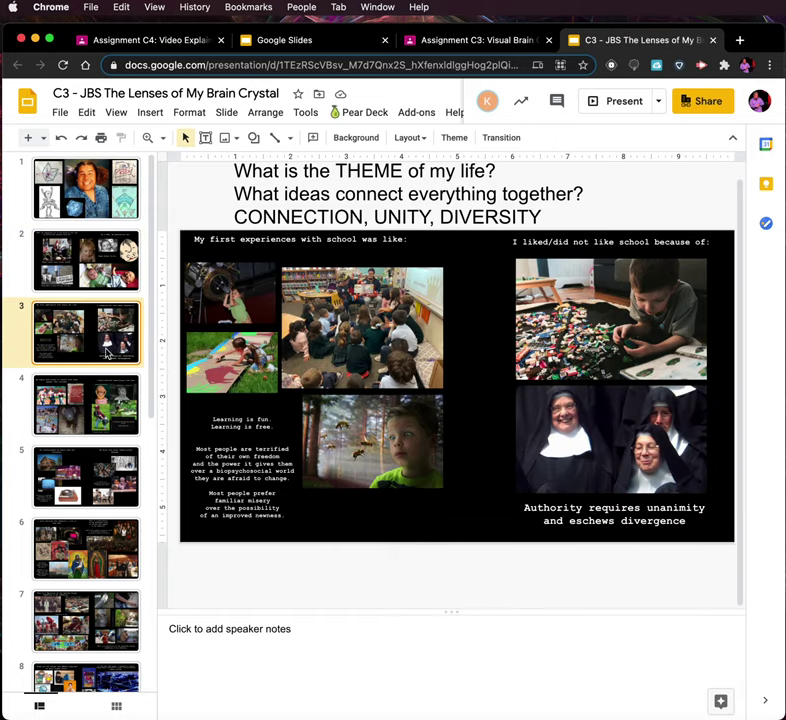
pyautogui.click(122, 425)
pyautogui.click(122, 483)
pyautogui.click(109, 574)
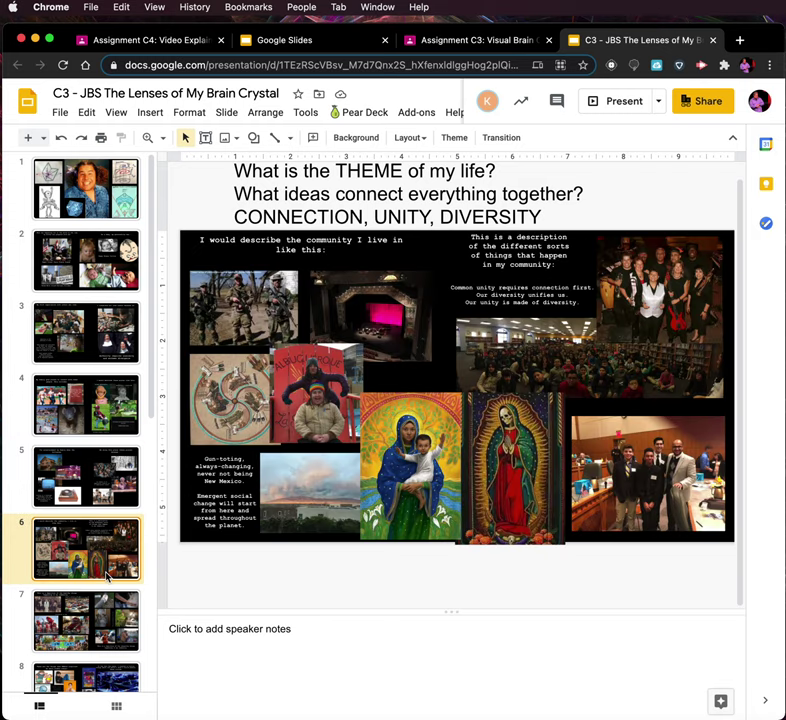
pyautogui.click(110, 618)
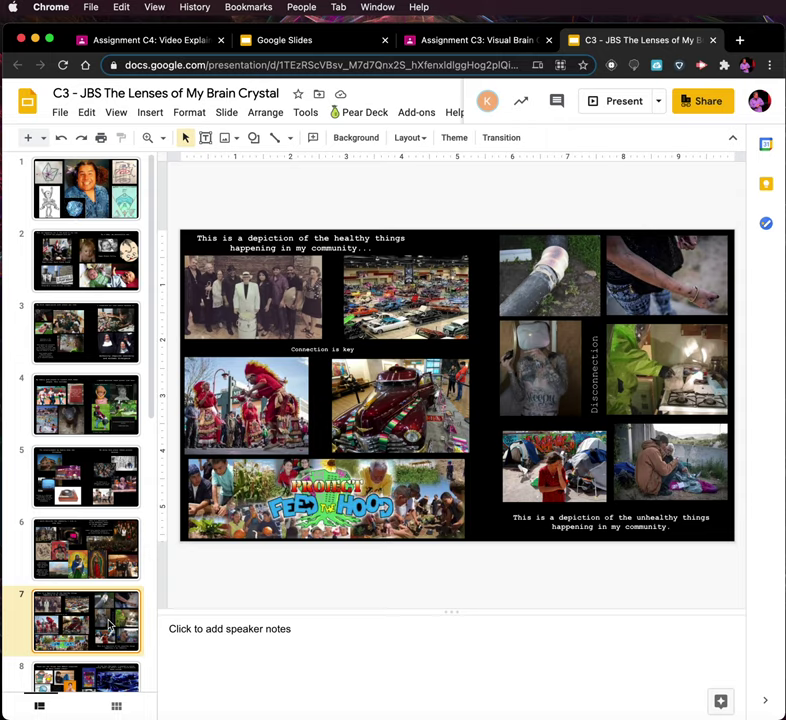
pyautogui.click(322, 664)
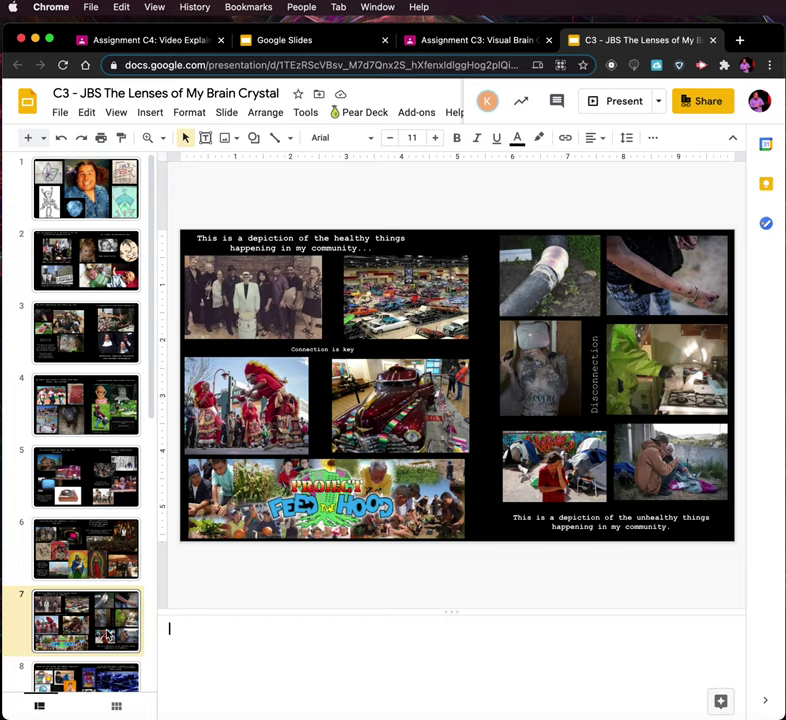
pyautogui.click(88, 472)
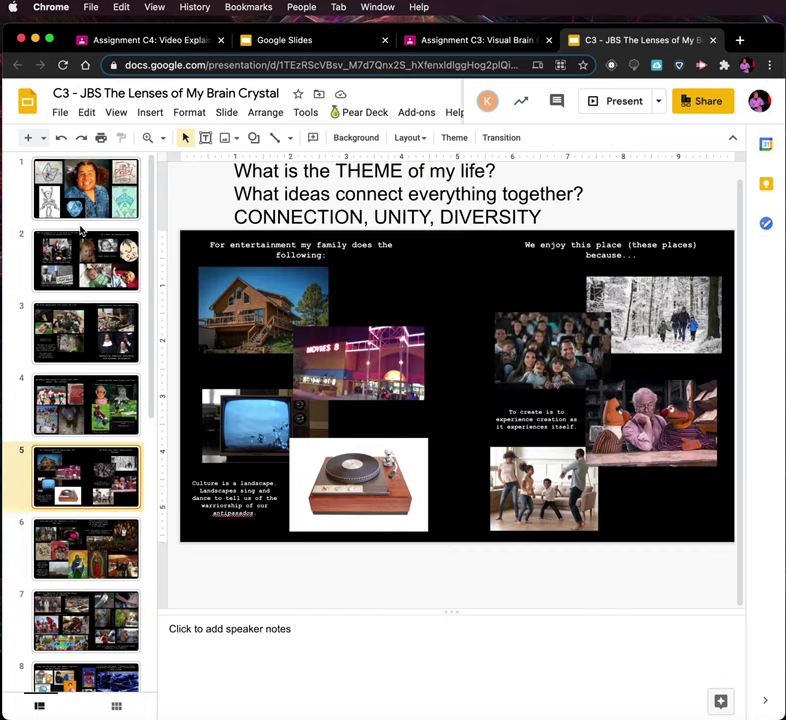
pyautogui.click(97, 256)
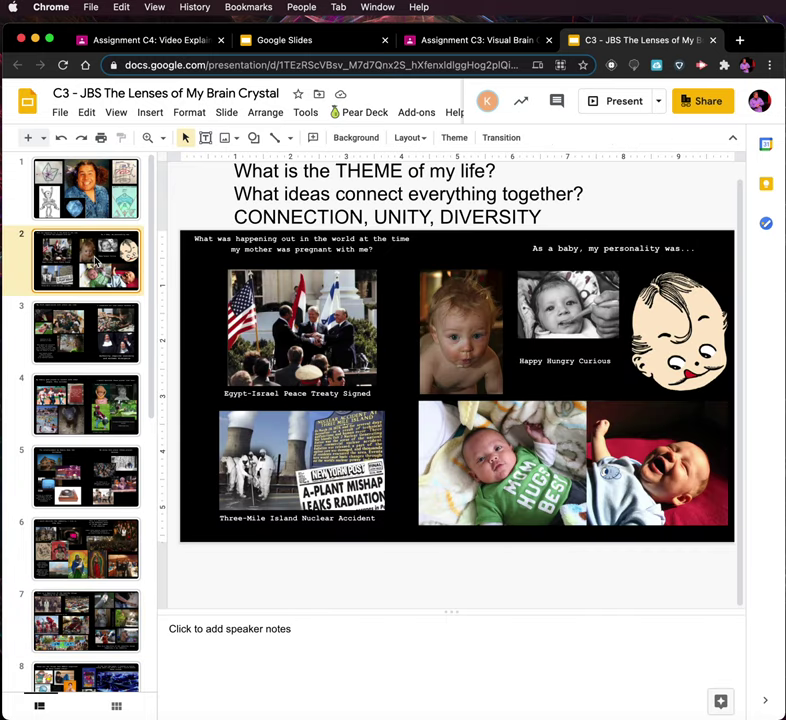